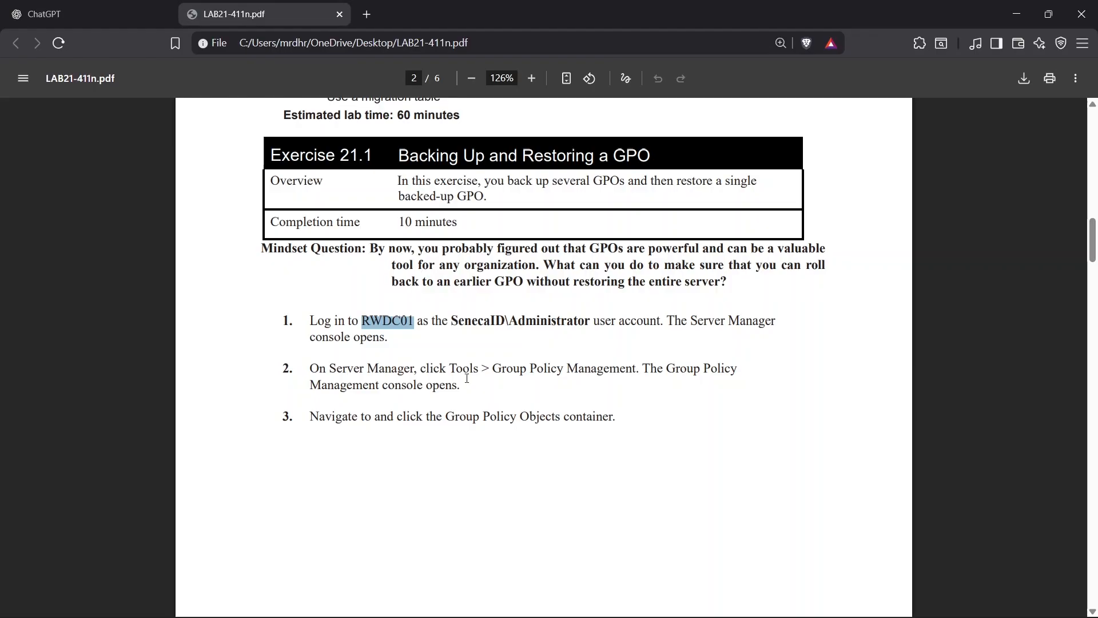
Read the lab instructions for Exercise 21.1 on backing up and restoring GPOs.
scroll(530, 372, down, 1)
scroll(537, 354, down, 7)
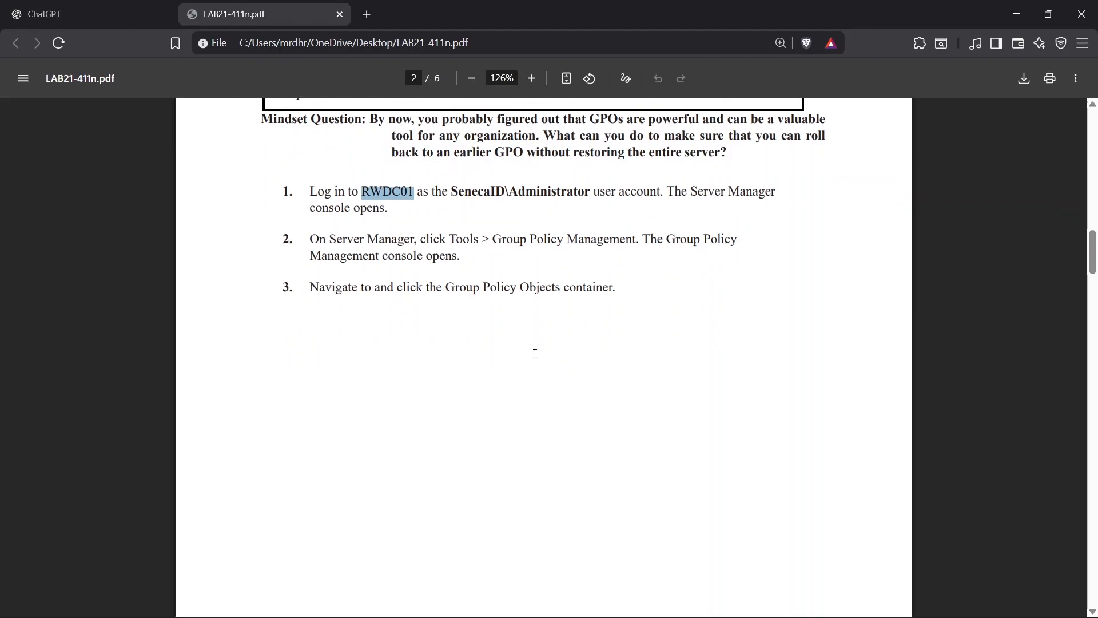
scroll(534, 355, down, 2)
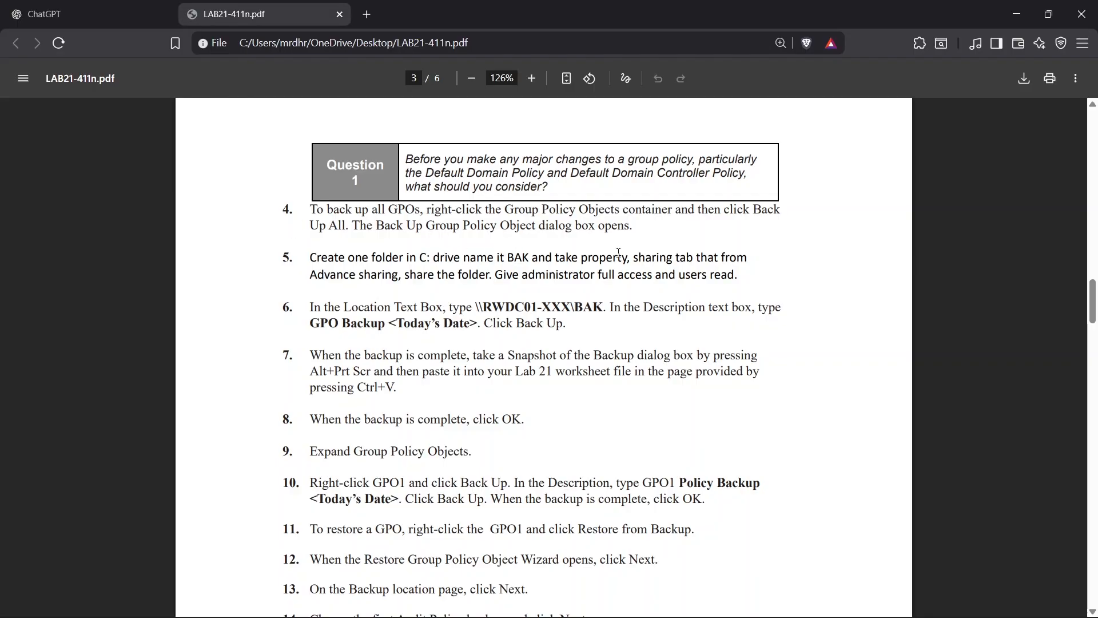
double_click(515, 253)
drag(473, 312, 583, 312)
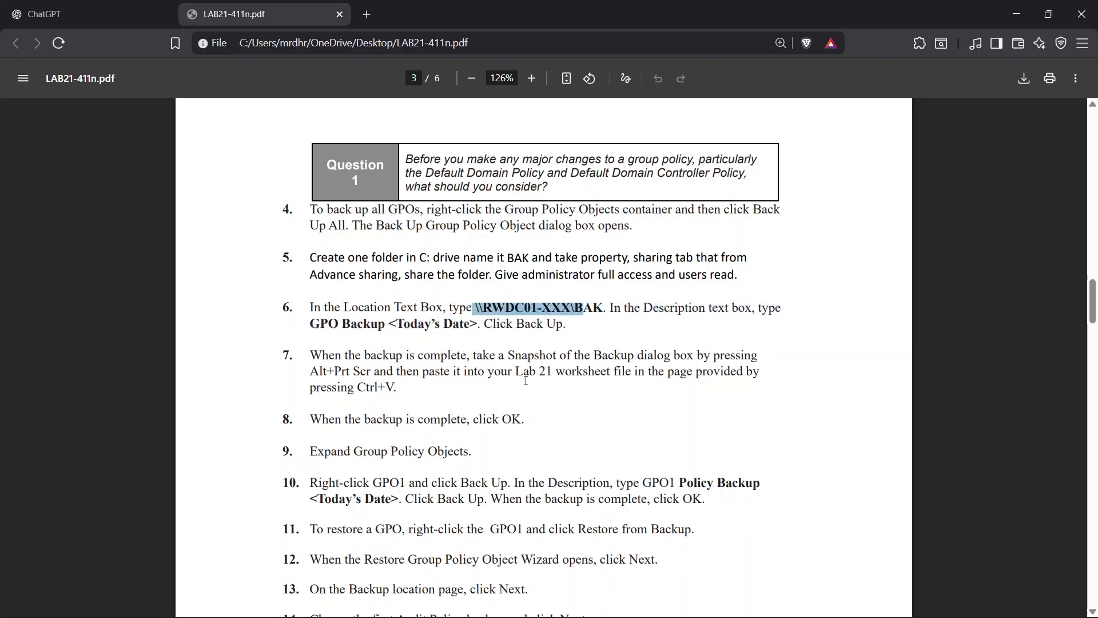
scroll(467, 430, down, 2)
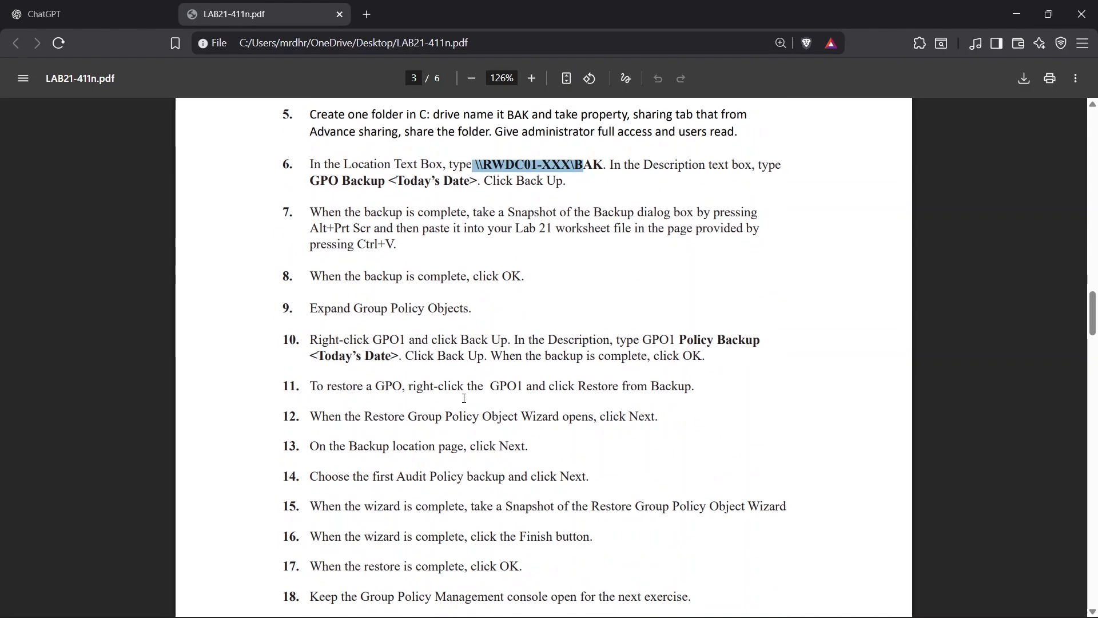
double_click(655, 342)
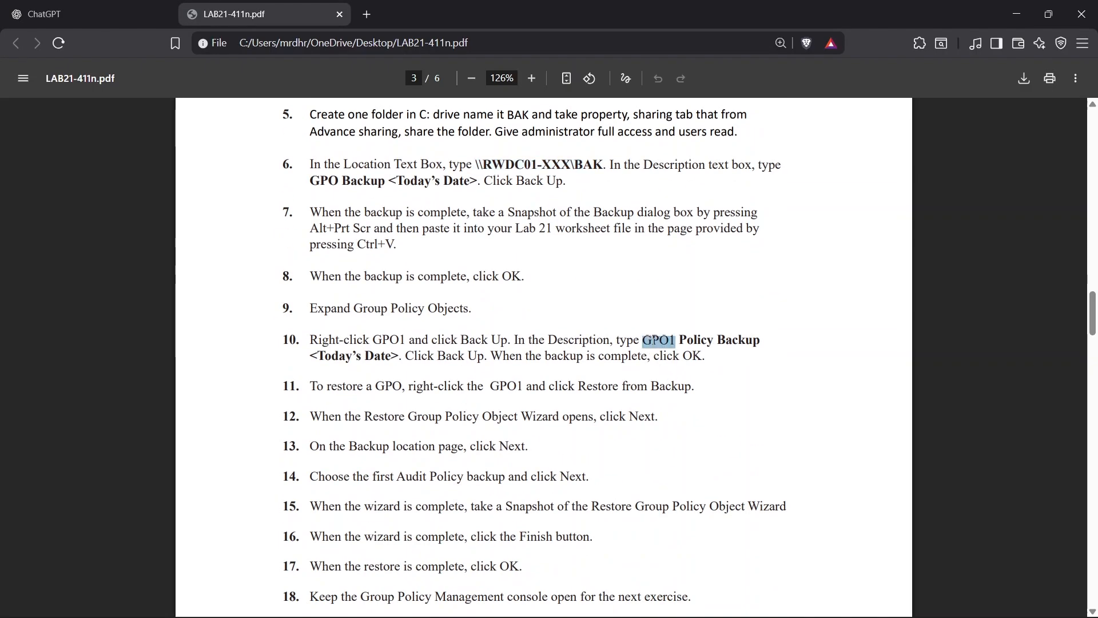
double_click(646, 355)
double_click(652, 339)
scroll(562, 276, down, 3)
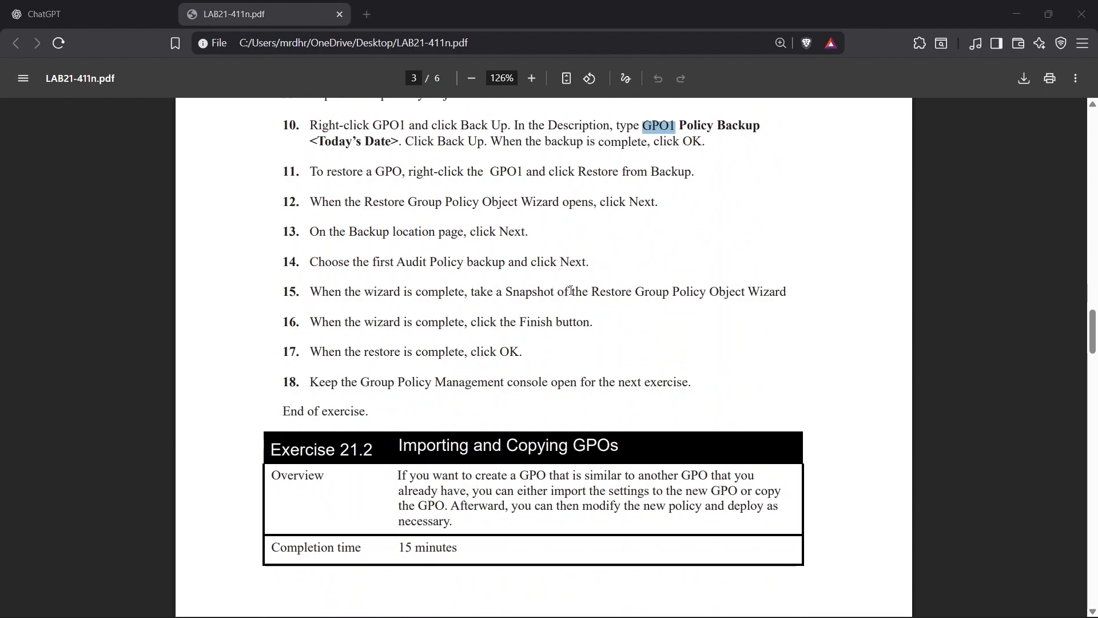
Switch to the virtual machine and inspect the network path on the BAK folder's sharing properties.
key(alt+Tab)
key(alt+Tab)
key(alt+Tab)
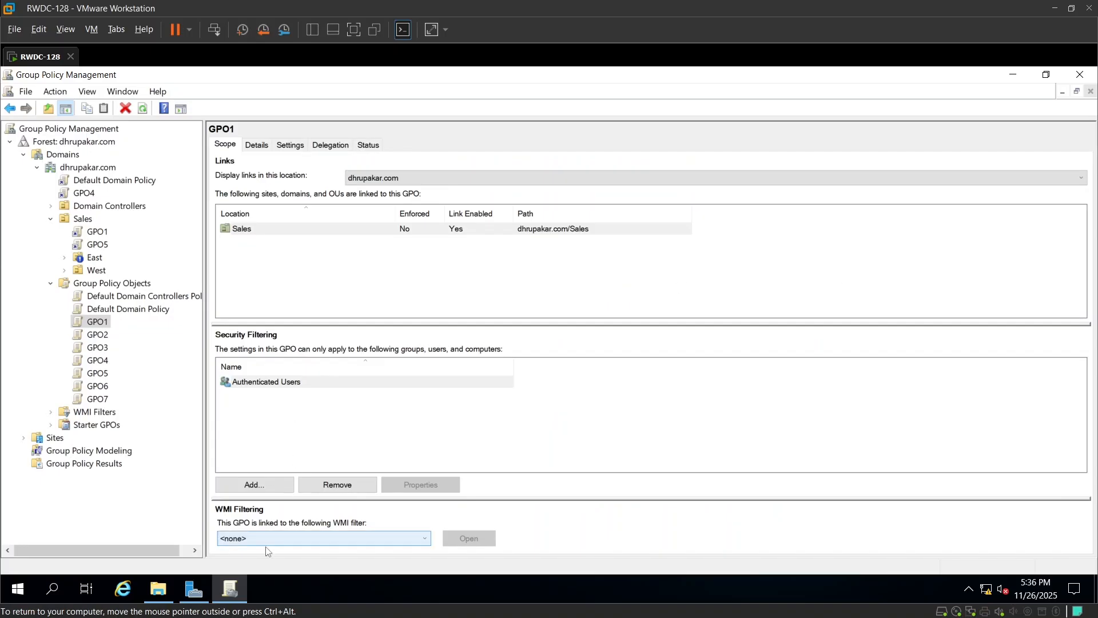
click(172, 592)
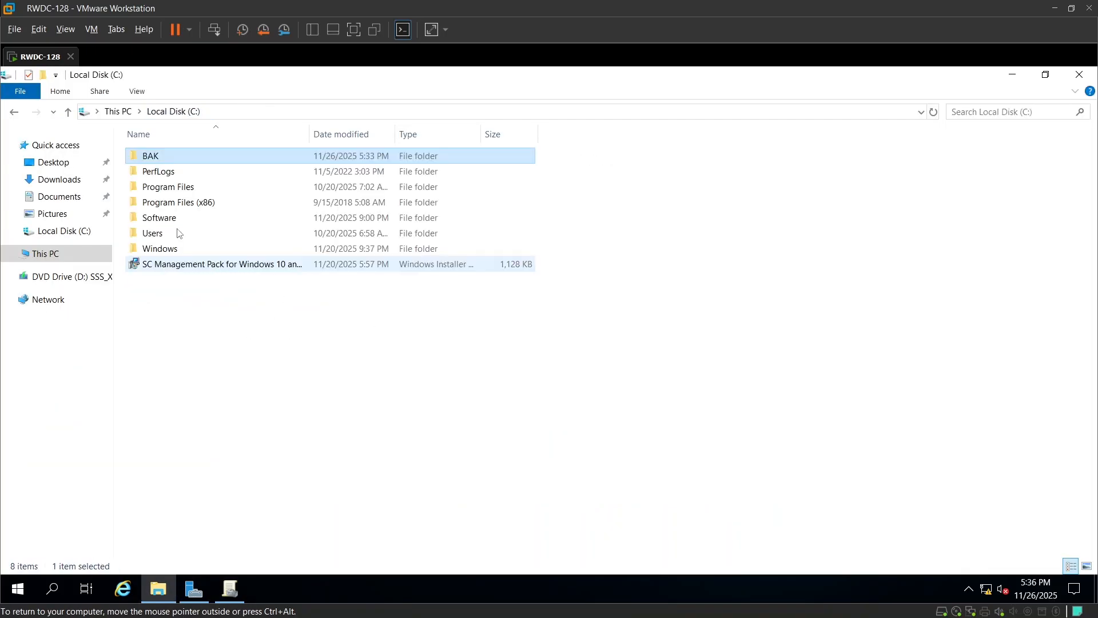
right_click(179, 159)
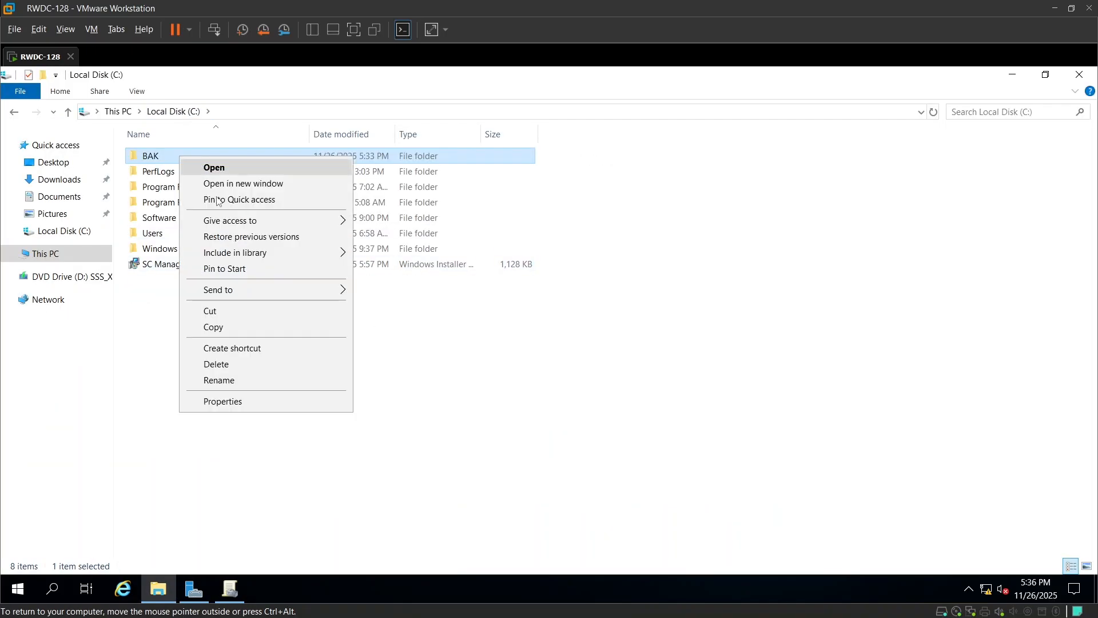
click(234, 403)
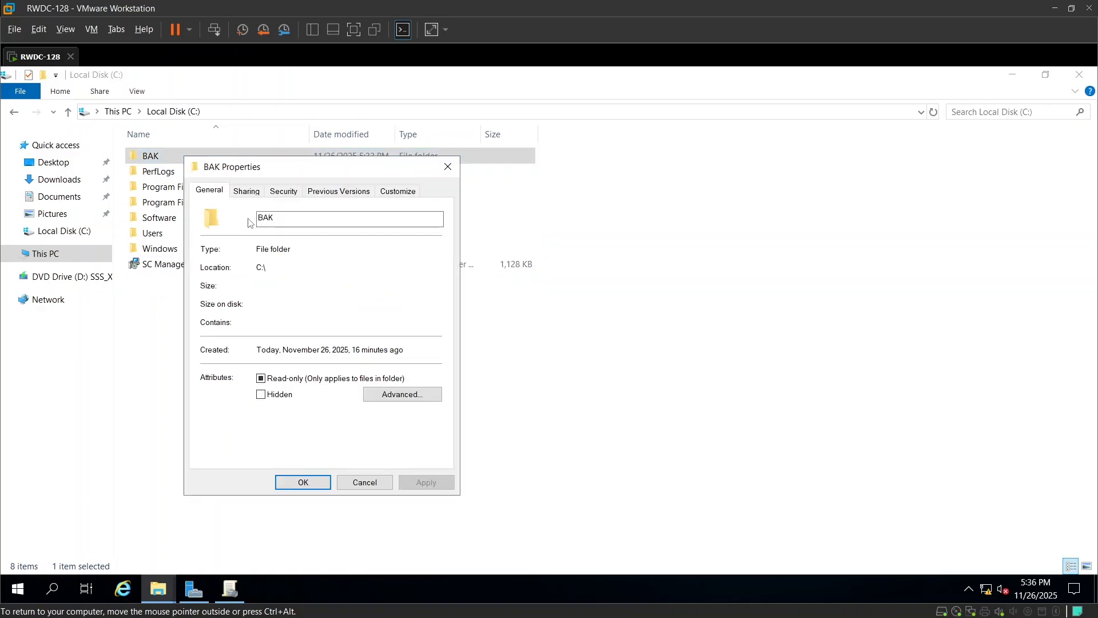
click(247, 190)
drag(263, 268, 207, 267)
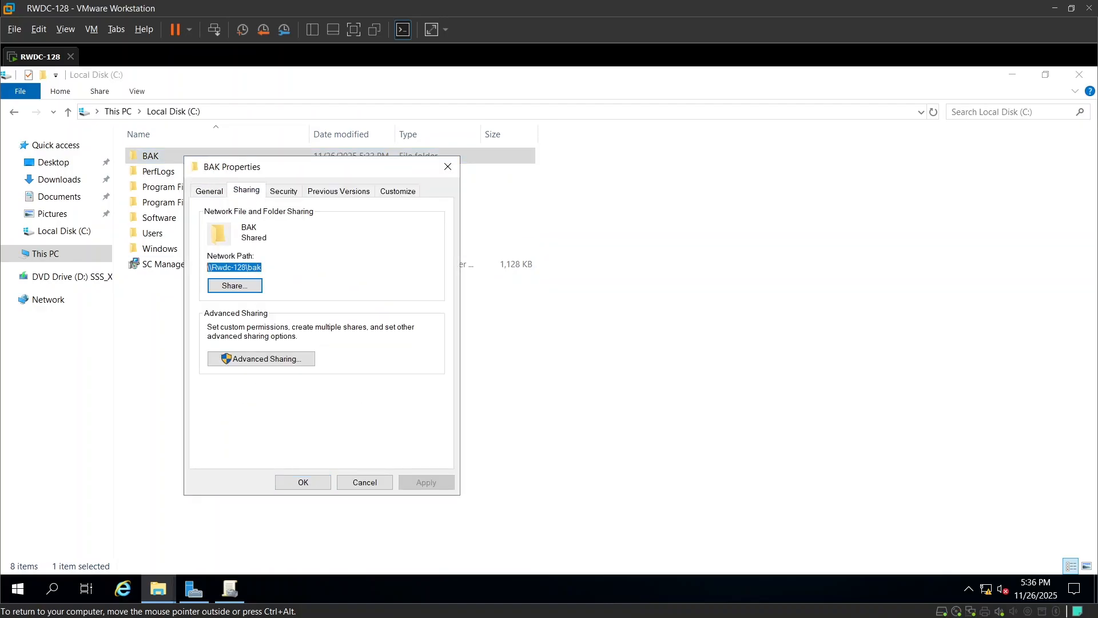
click(448, 166)
key(alt+Tab)
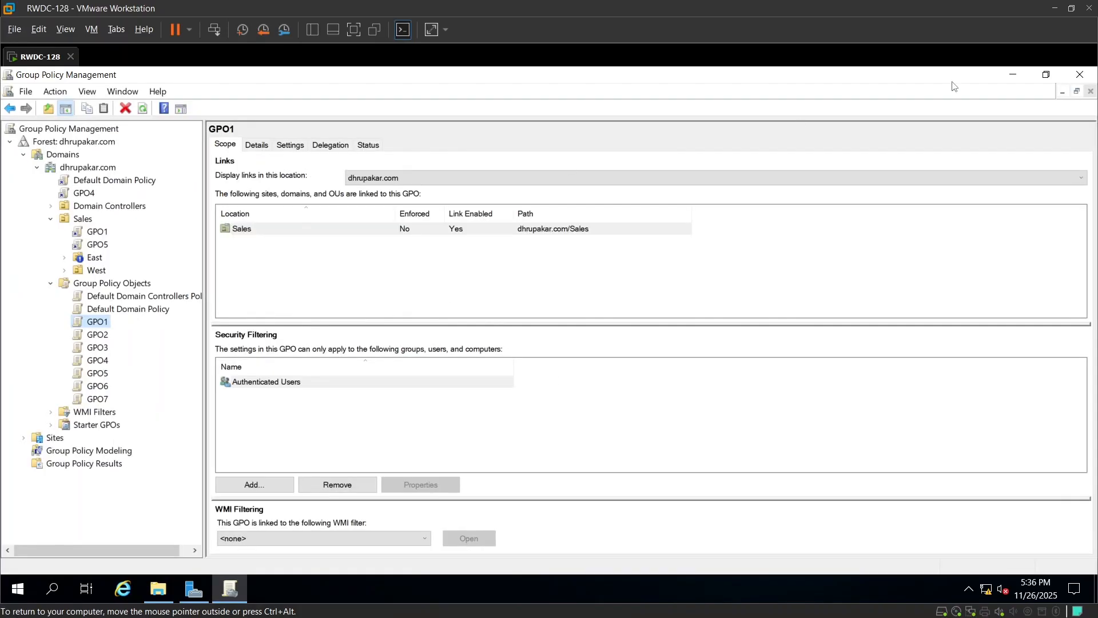
key(alt+Tab)
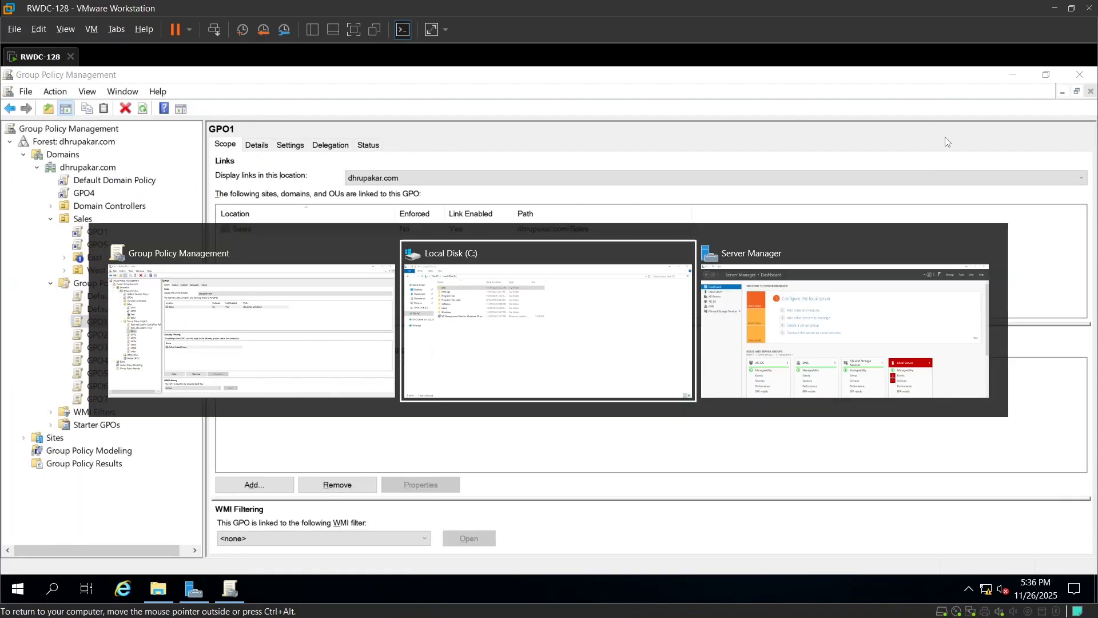
key(alt+Tab)
key(alt+Tab)
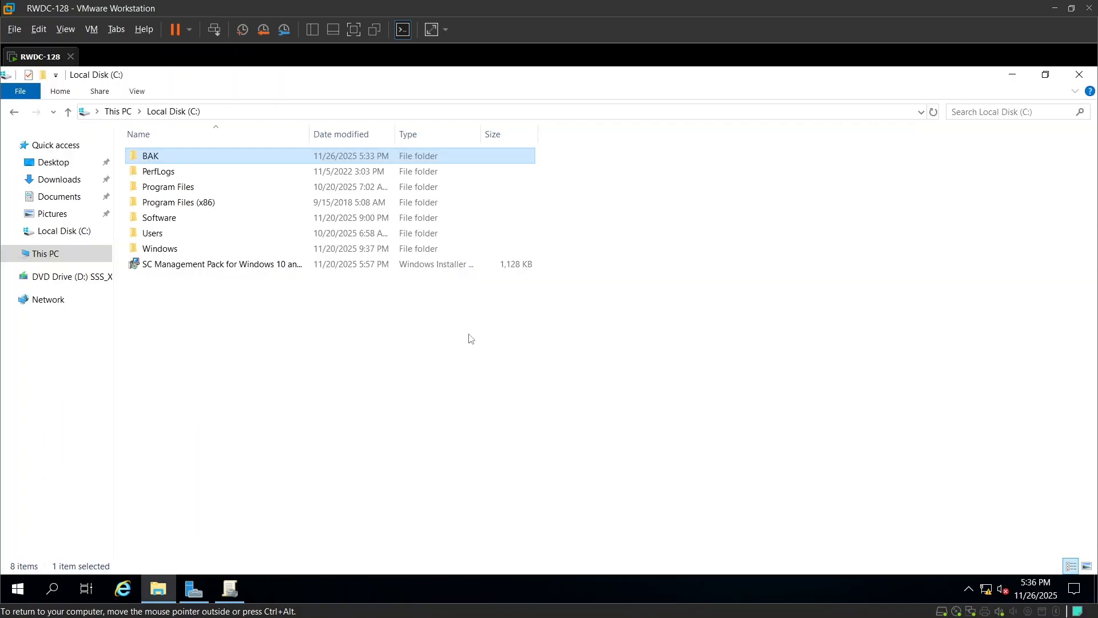
key(alt+Tab)
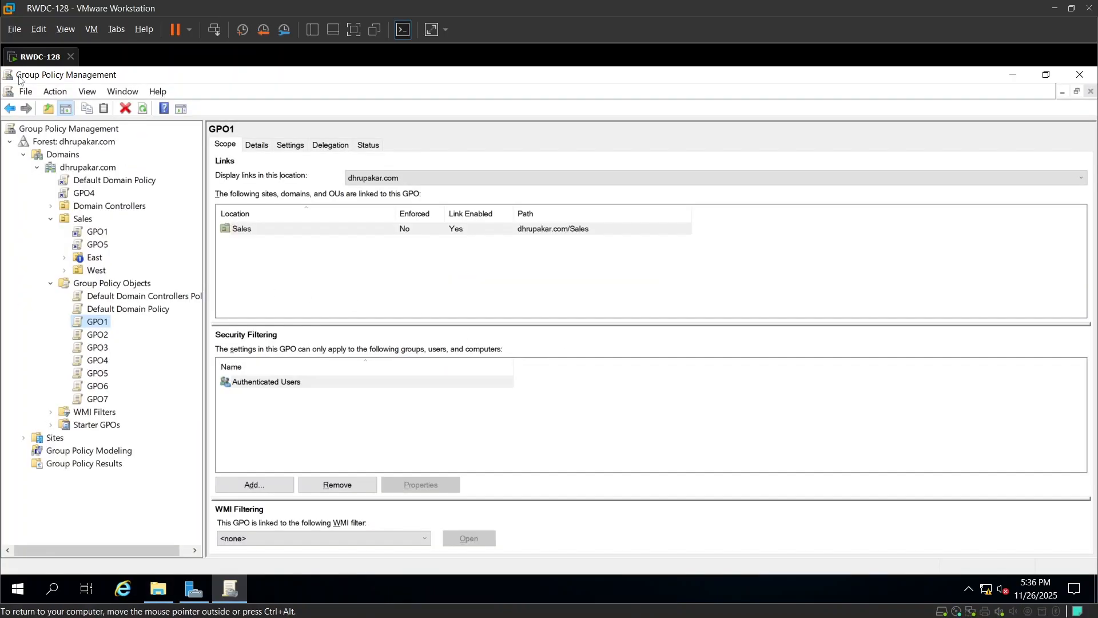
click(100, 284)
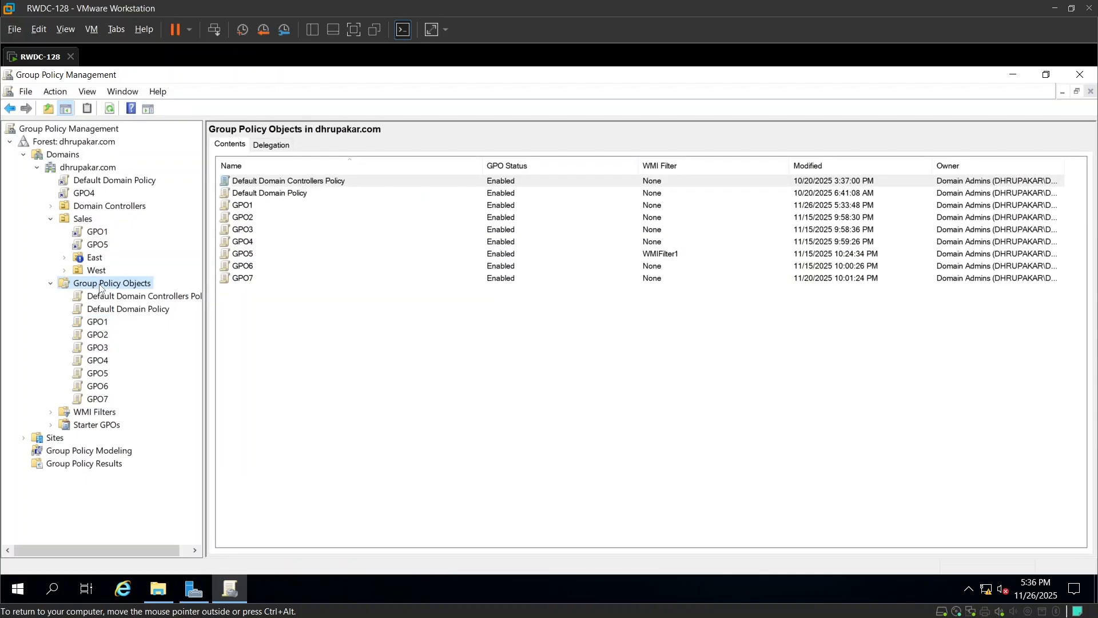
right_click(131, 286)
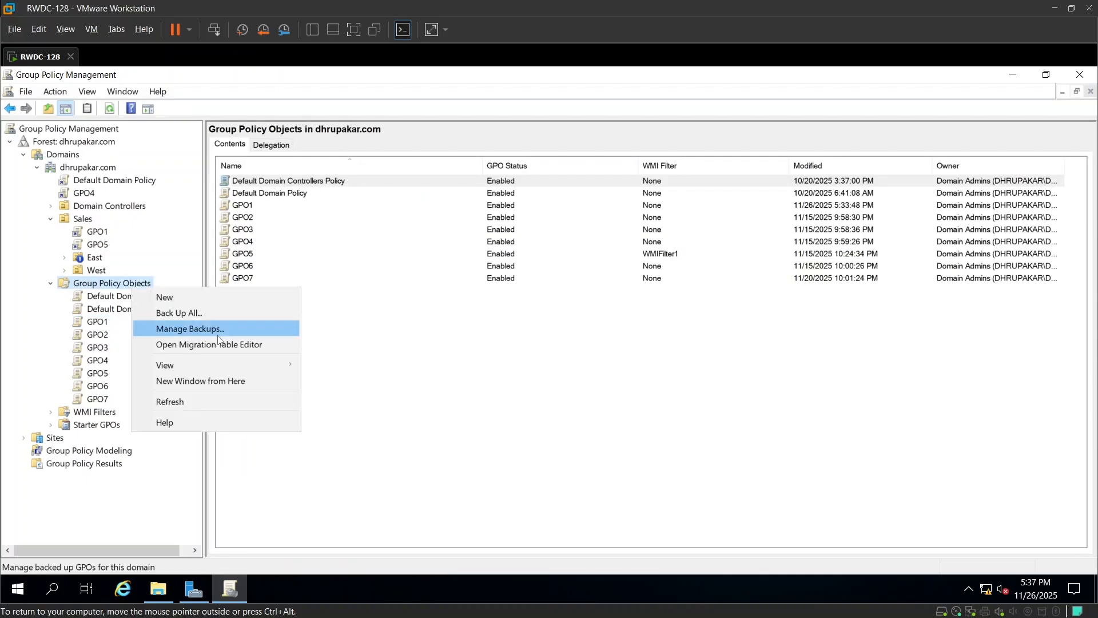
click(183, 313)
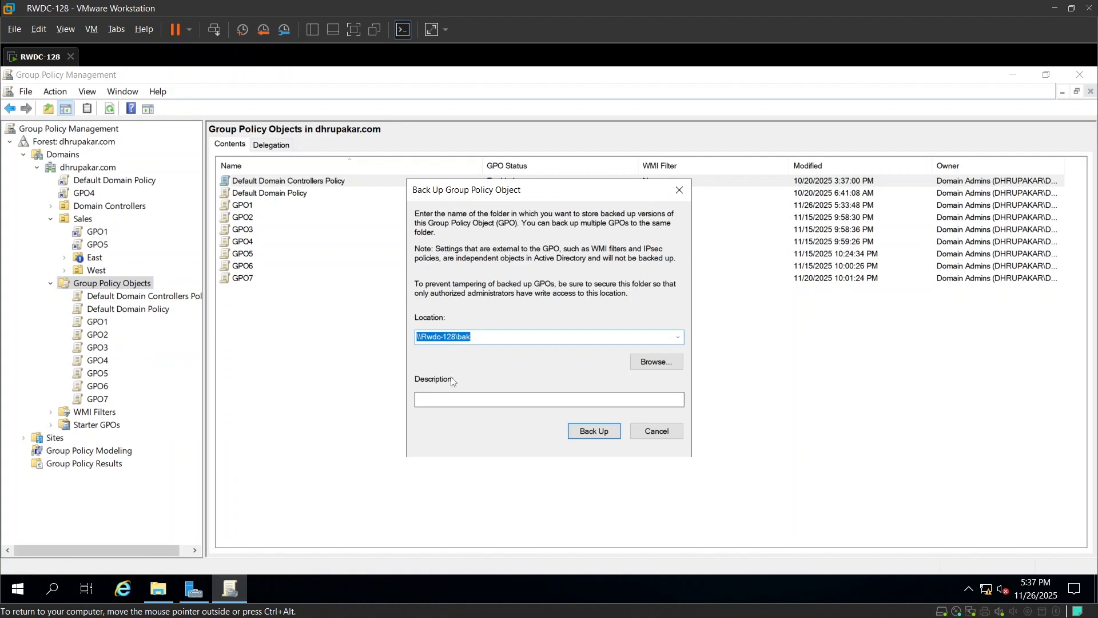
click(643, 365)
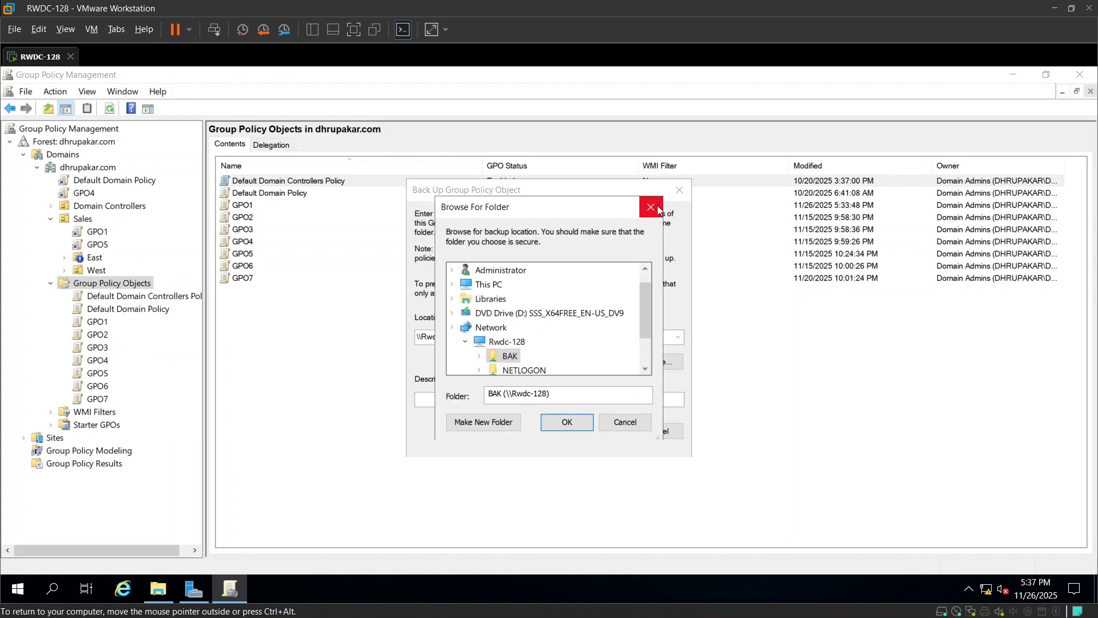
click(651, 206)
click(656, 431)
right_click(105, 322)
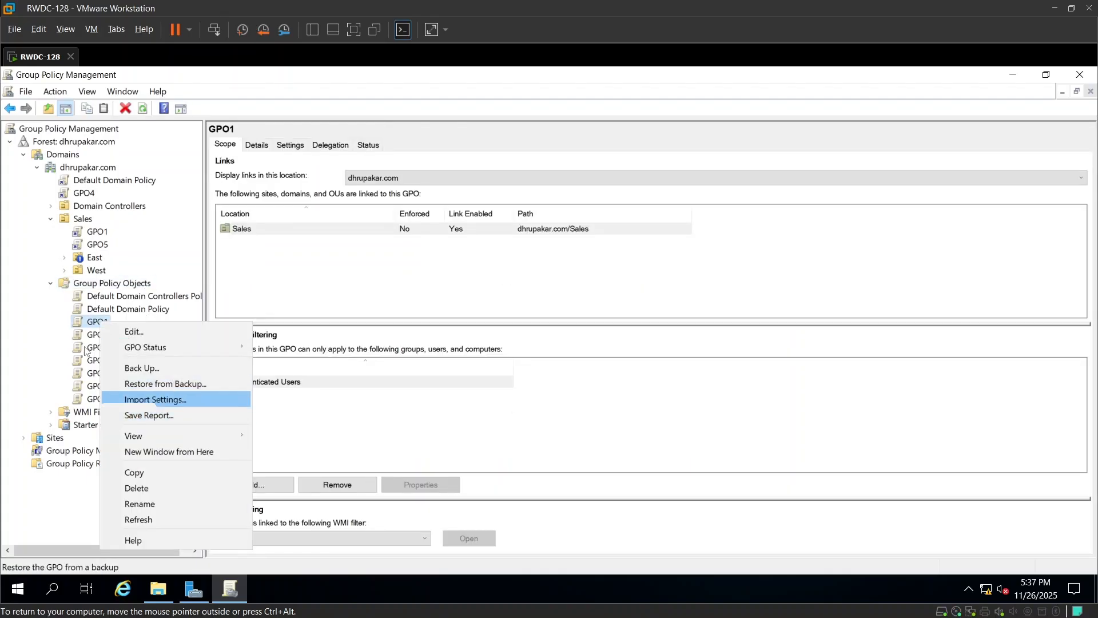
click(138, 369)
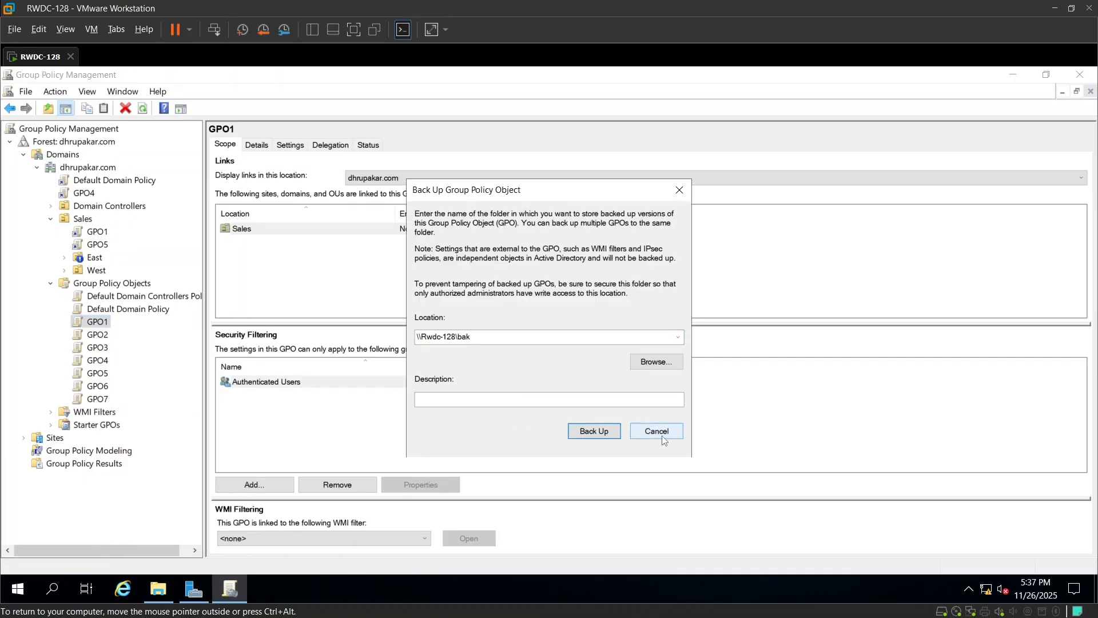
click(656, 434)
Open the BAK folder on drive C and examine the backup folders it contains.
click(157, 588)
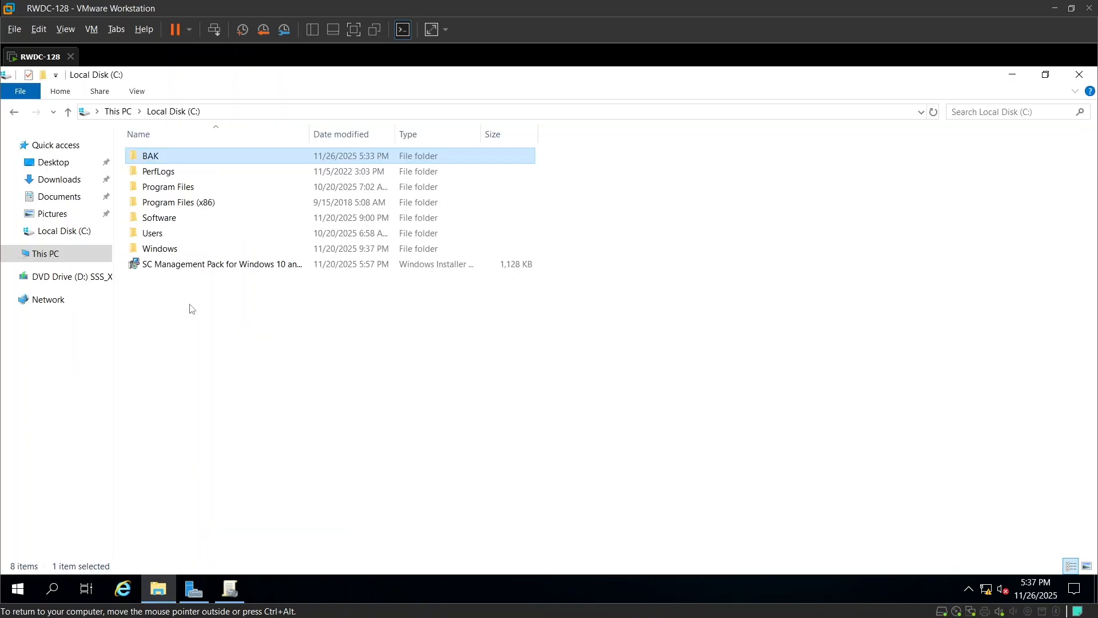
double_click(194, 156)
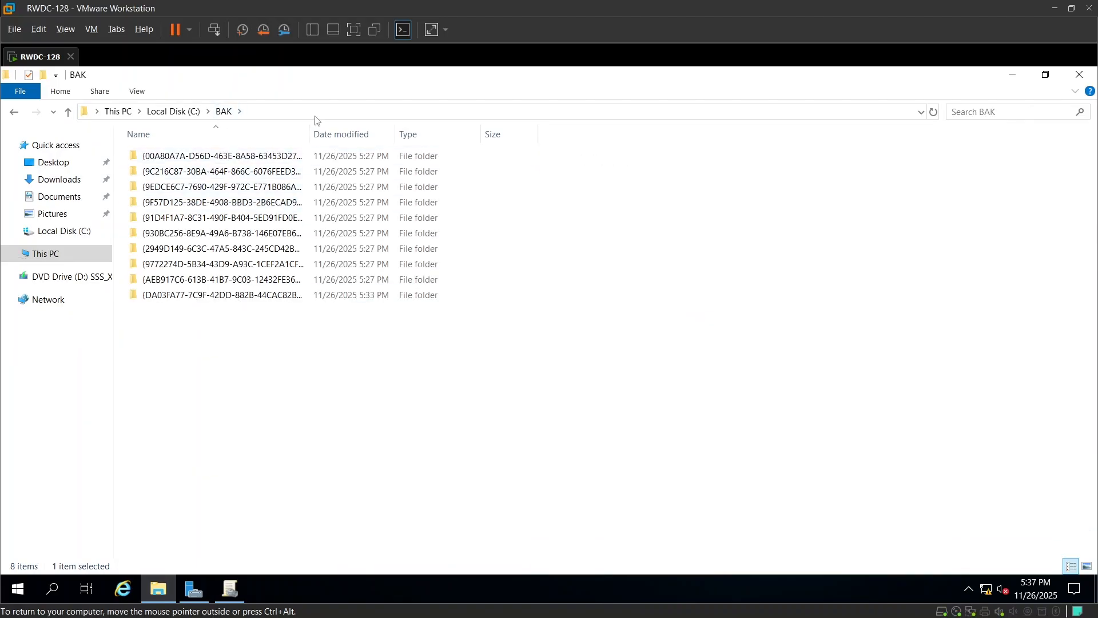
drag(309, 134, 413, 134)
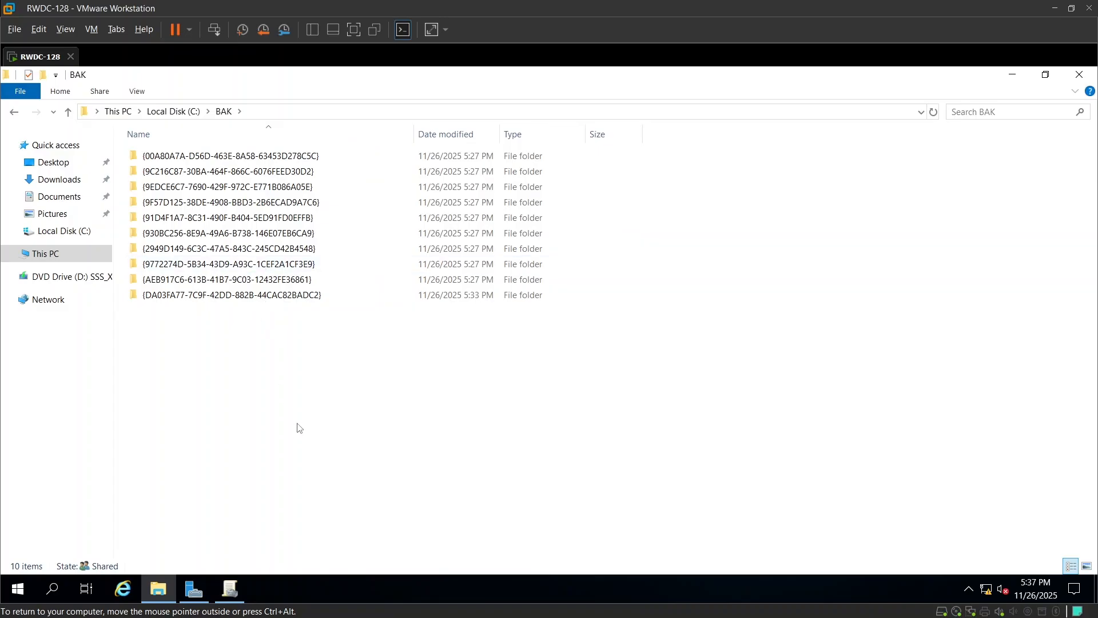
key(alt+Tab)
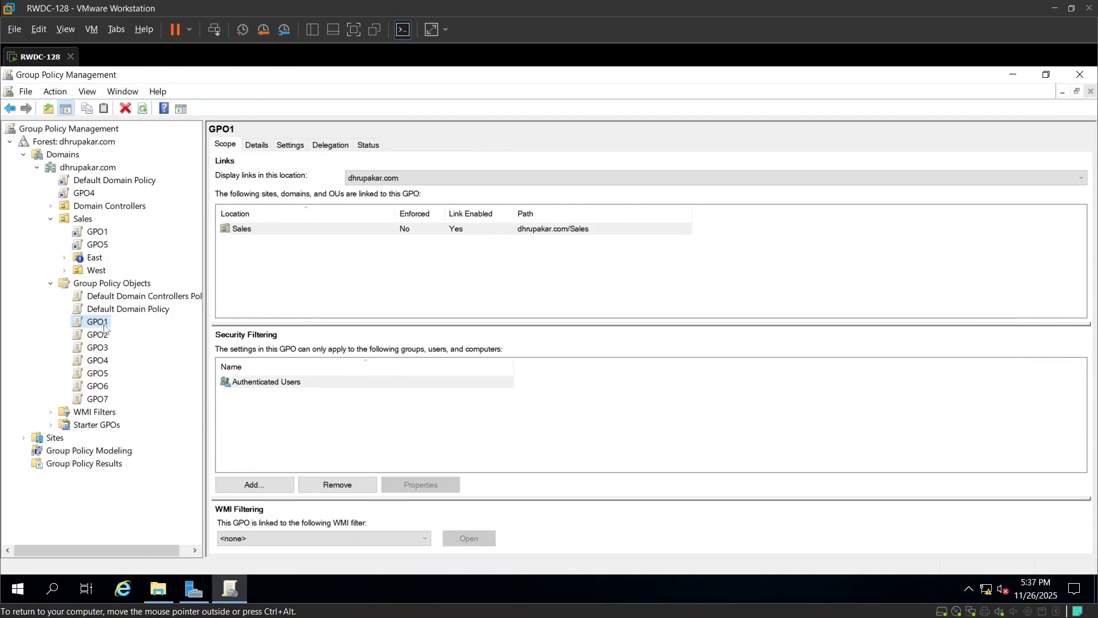
key(alt+Tab)
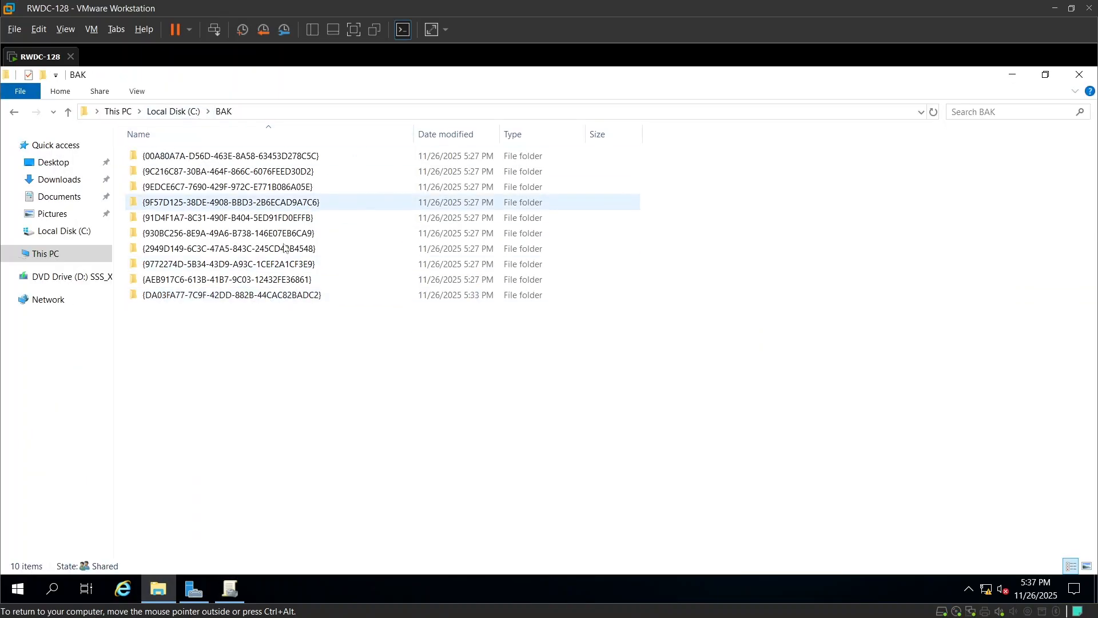
key(alt+Tab)
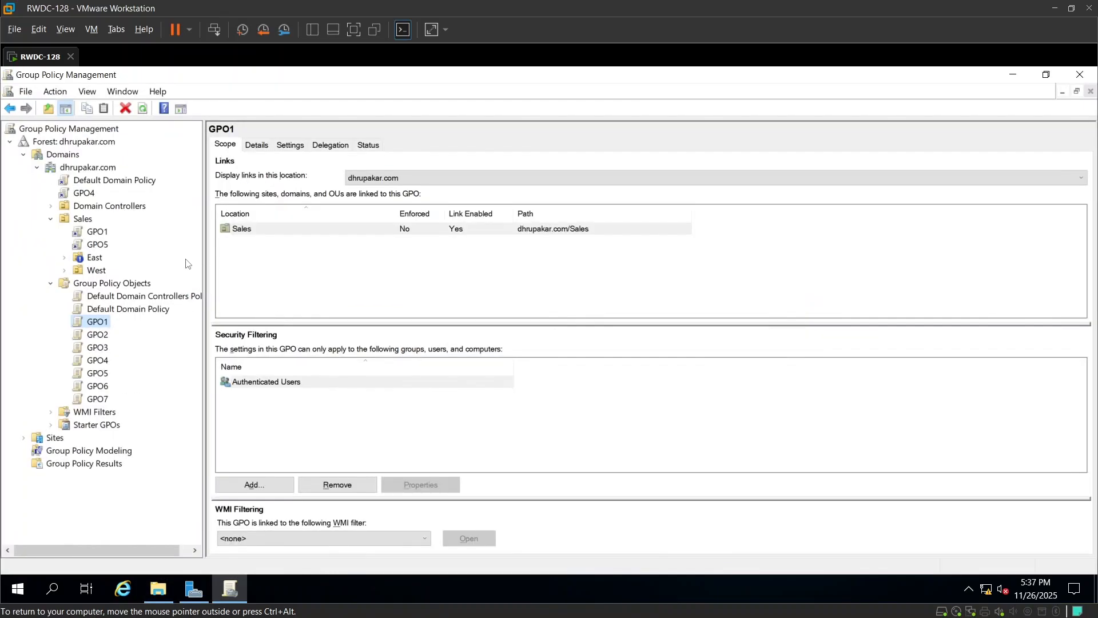
Start restoring GPO1 from a backup, keeping \\Rwdc-128\bak as the backup folder.
right_click(91, 328)
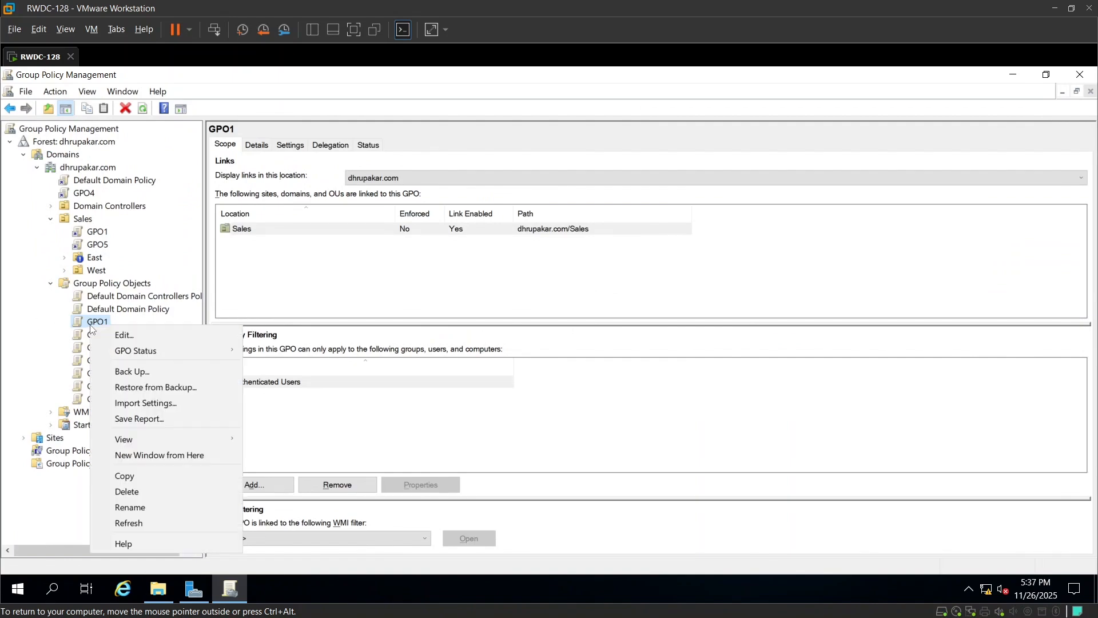
click(143, 385)
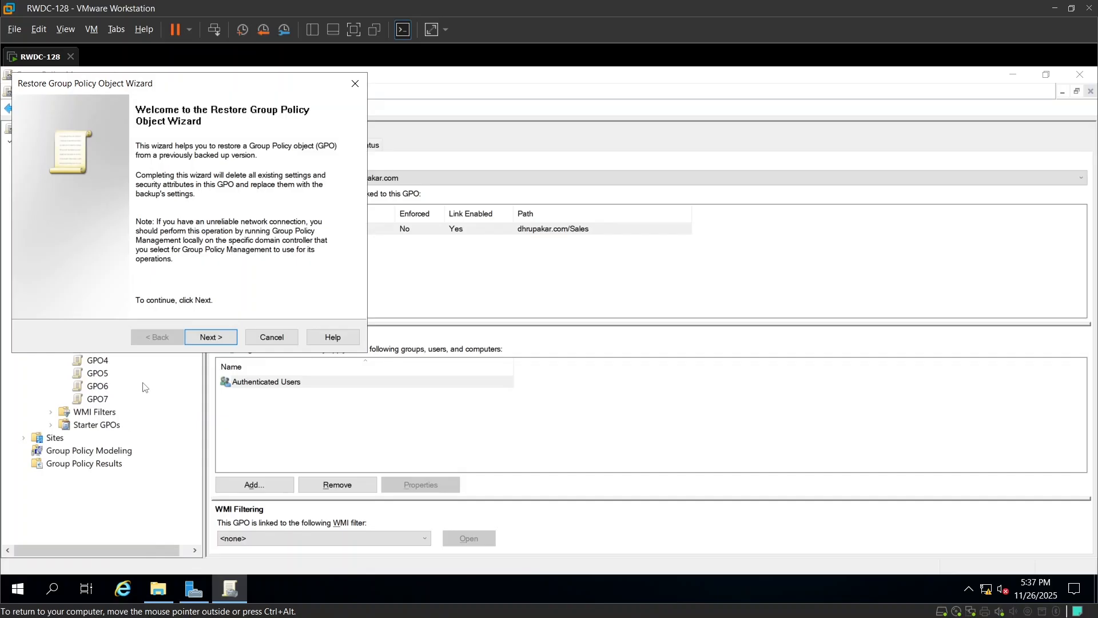
click(209, 339)
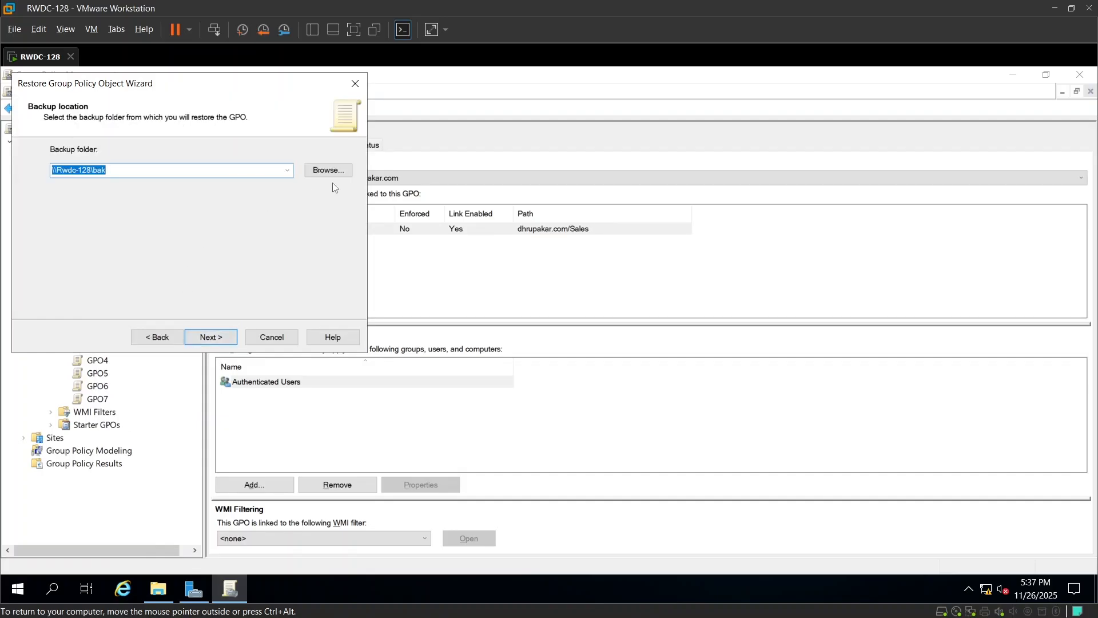
click(224, 339)
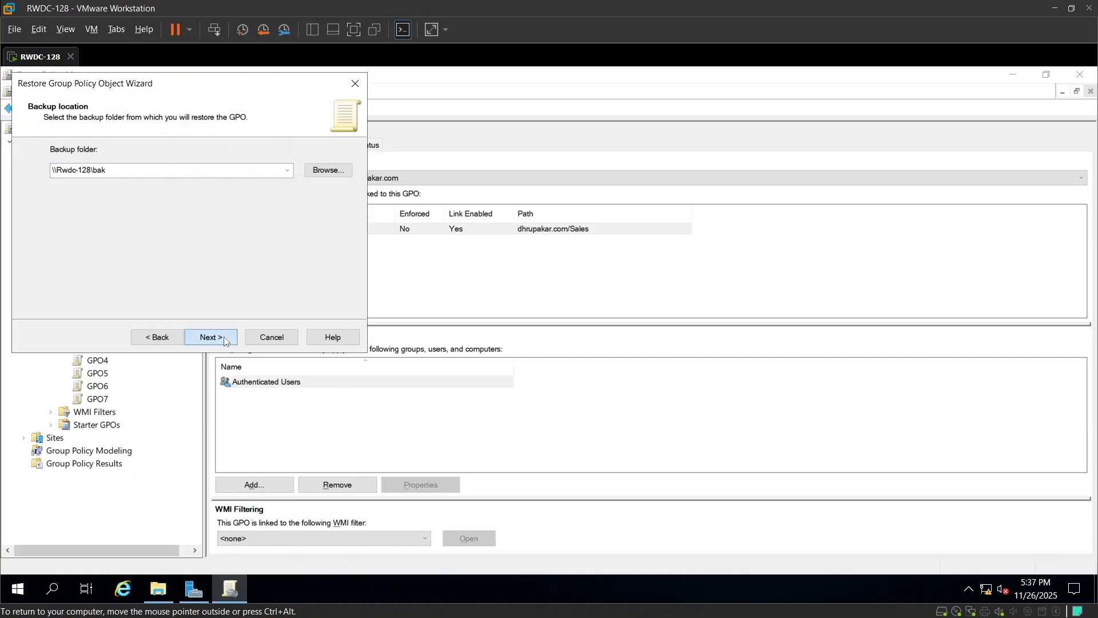
Choose the GPO1 backup from 11/26/2025 5:33:20 PM described as GPO01 POLICY BACKUP and finish the restore.
click(236, 199)
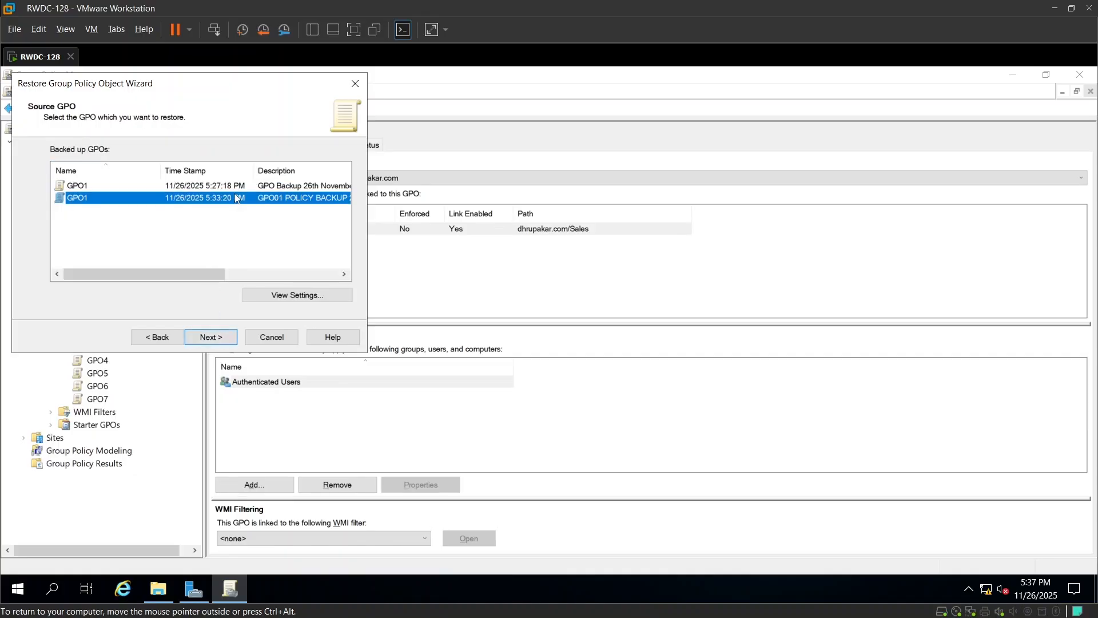
click(250, 186)
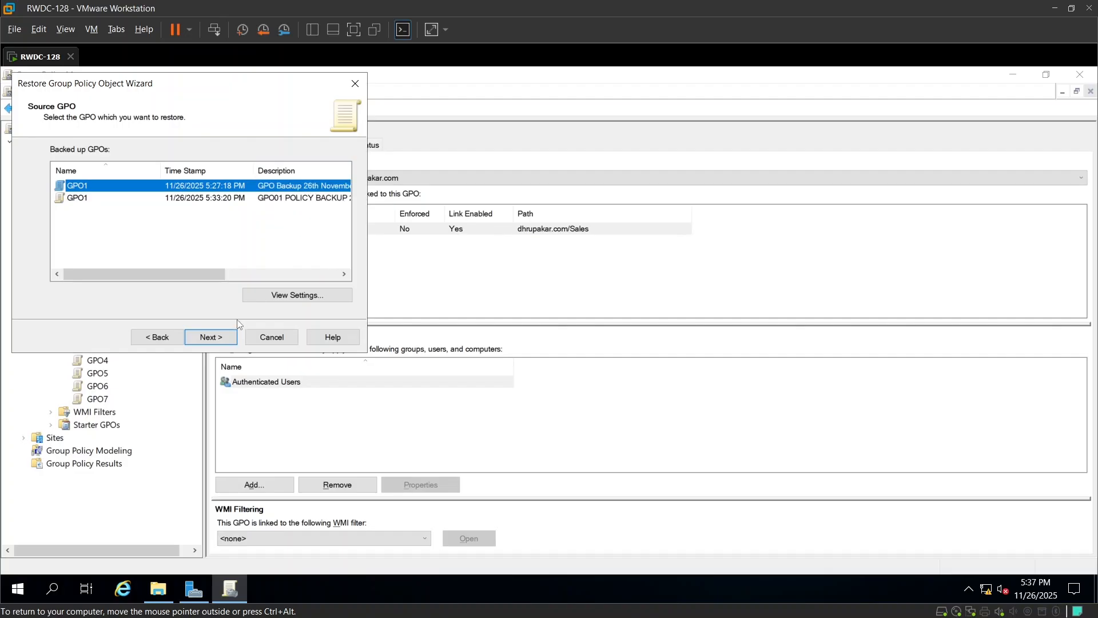
click(234, 199)
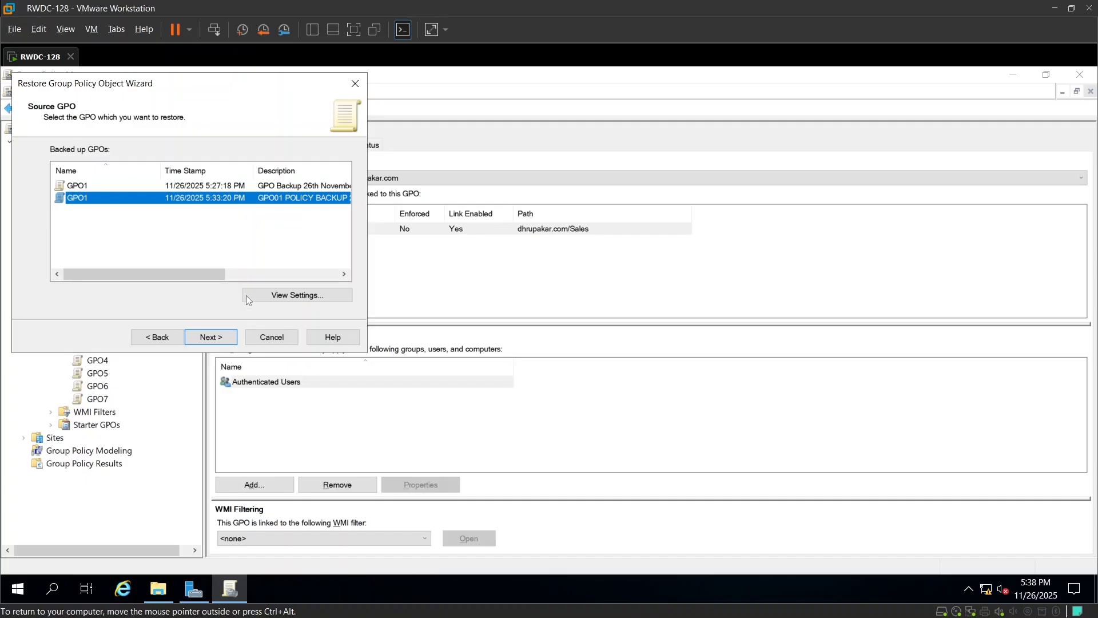
click(211, 337)
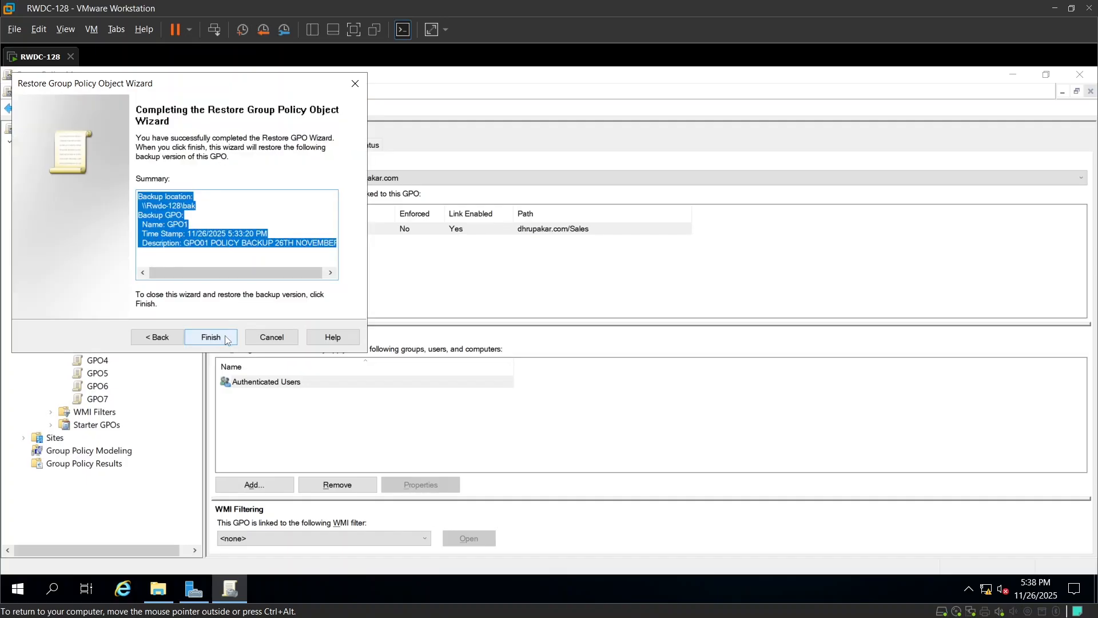
click(211, 337)
drag(112, 77, 240, 112)
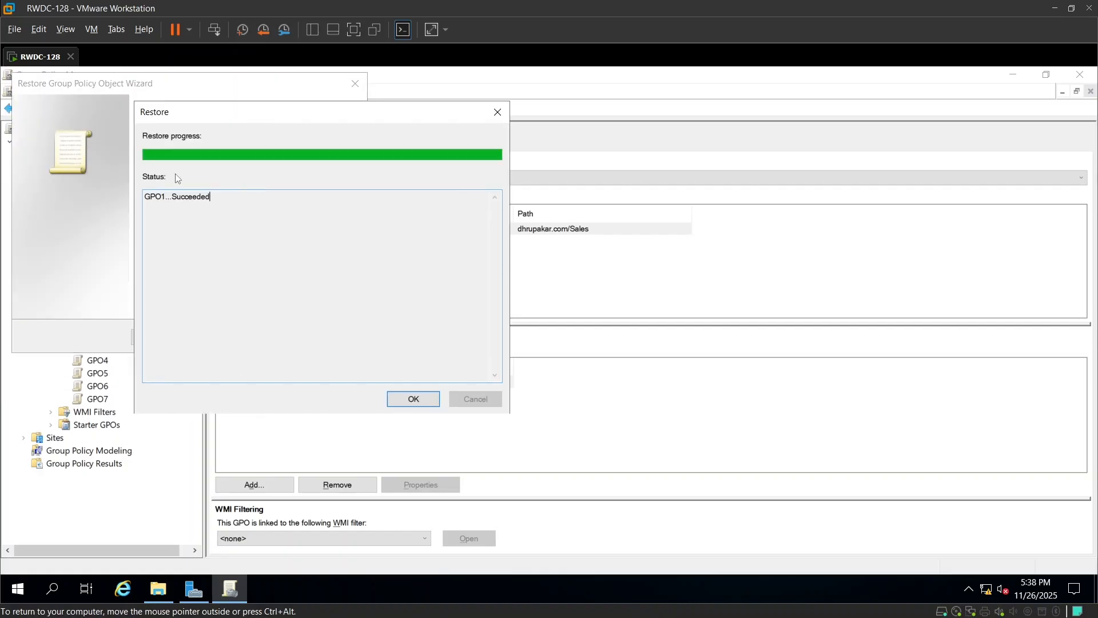
double_click(177, 196)
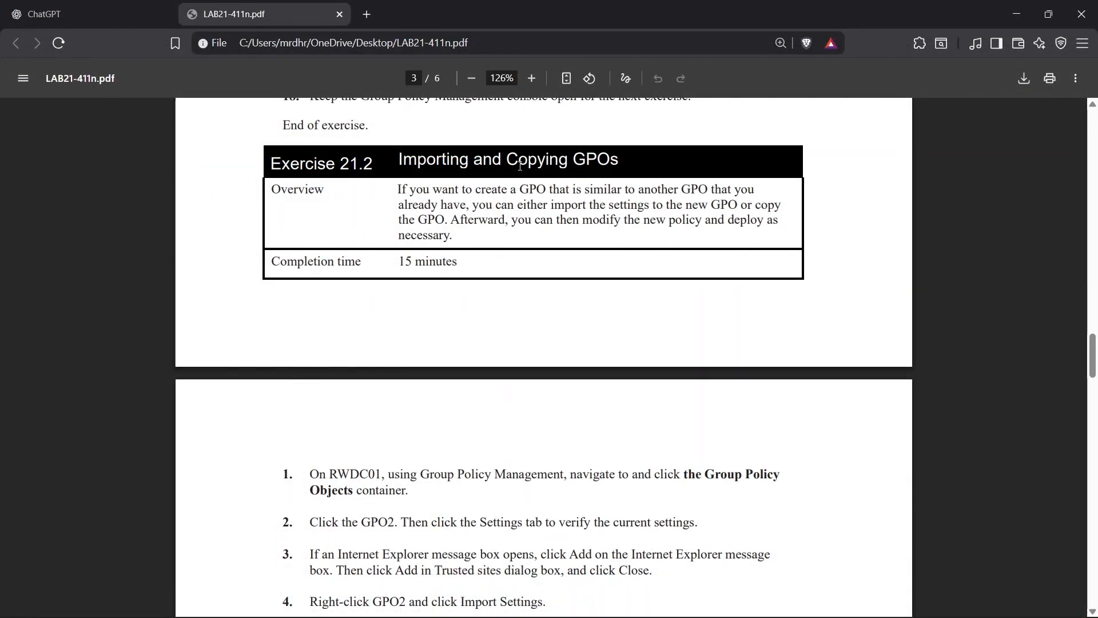
Read the Exercise 21.2 instructions on importing and copying GPOs.
scroll(535, 217, down, 1)
scroll(532, 235, up, 1)
scroll(652, 263, down, 4)
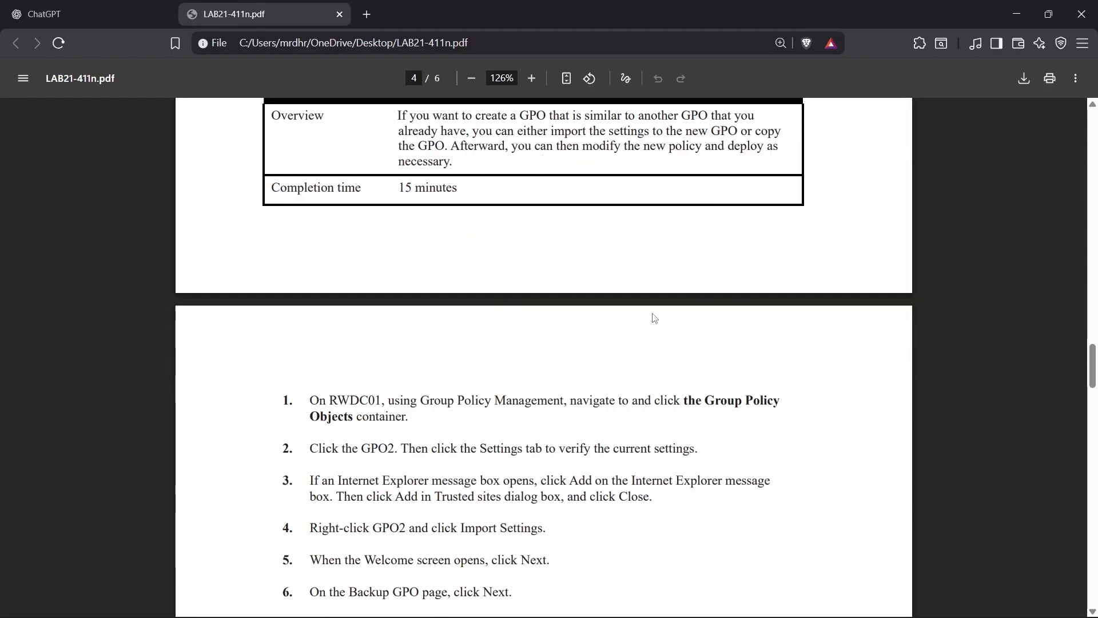
scroll(638, 259, down, 2)
scroll(492, 234, up, 1)
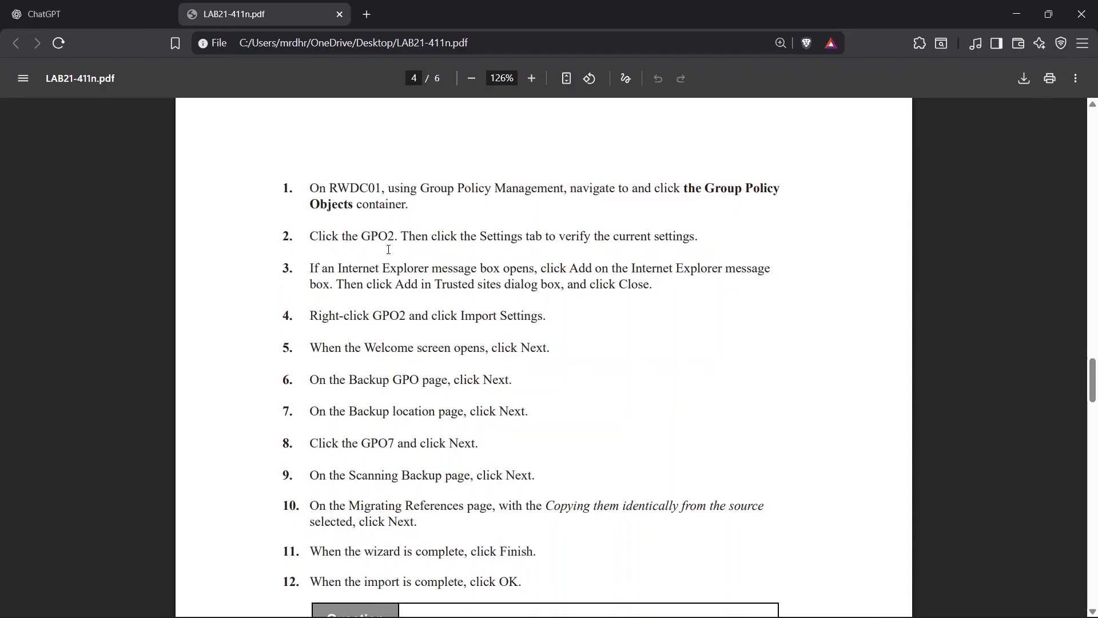
scroll(513, 327, down, 2)
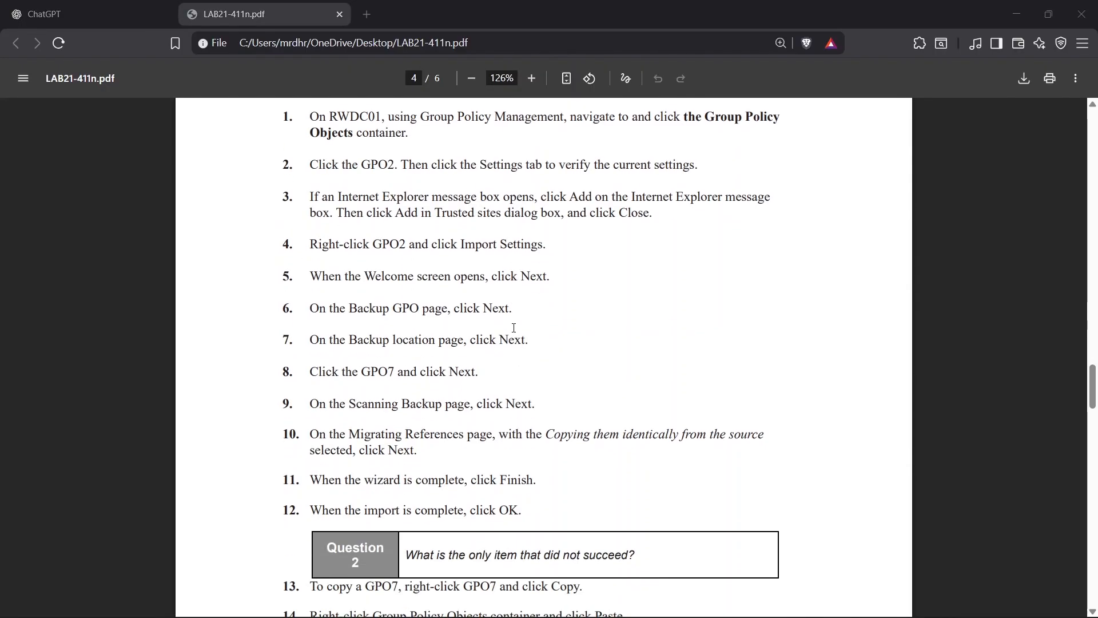
key(alt+Tab)
key(alt+Tab)
key(alt+Tab)
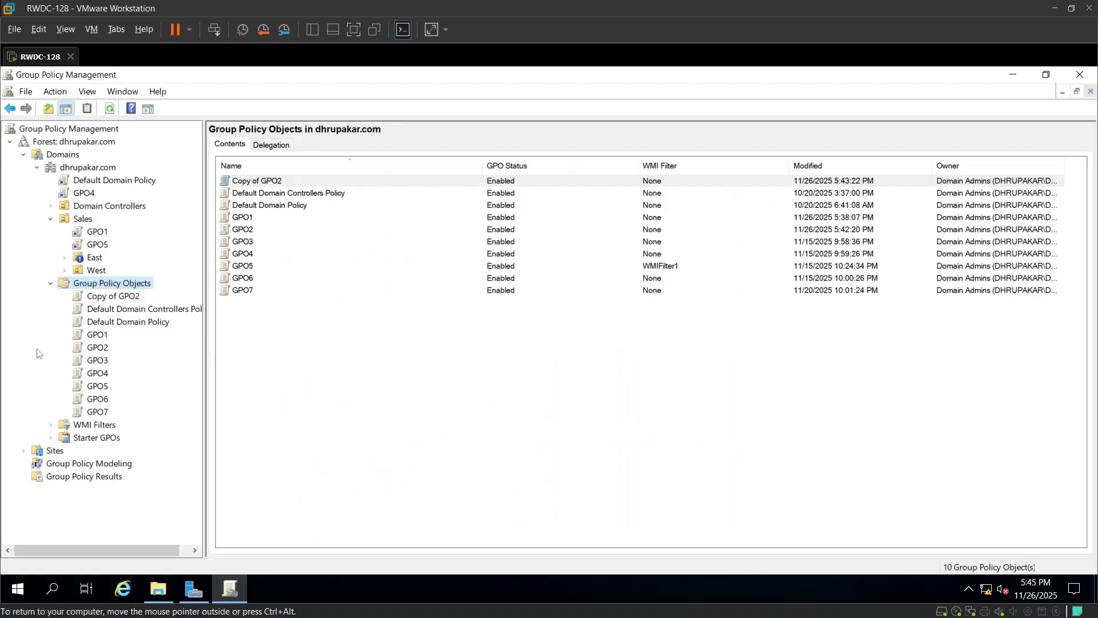
Start the Import Settings wizard on GPO2, keeping \\Rwdc-128\bak as the backup folder.
click(442, 339)
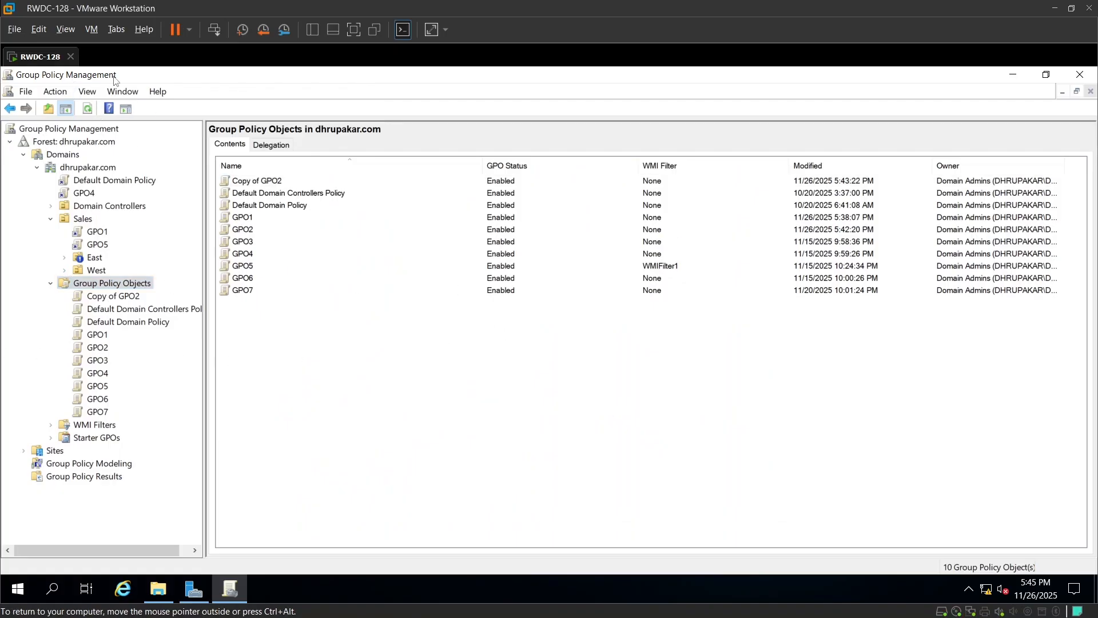
click(101, 350)
right_click(99, 348)
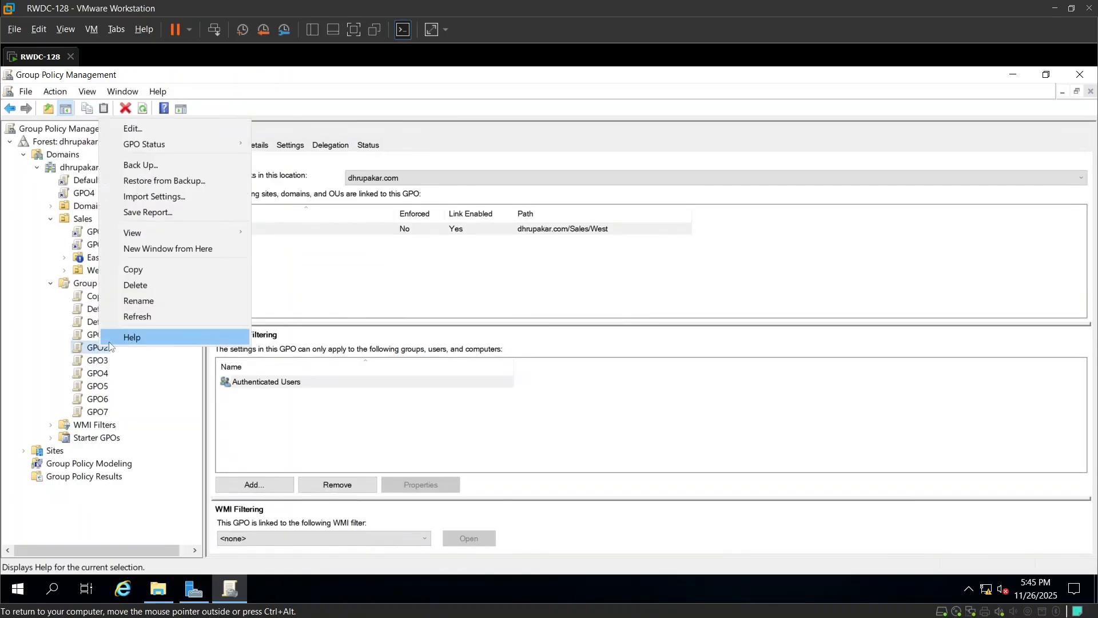
click(145, 205)
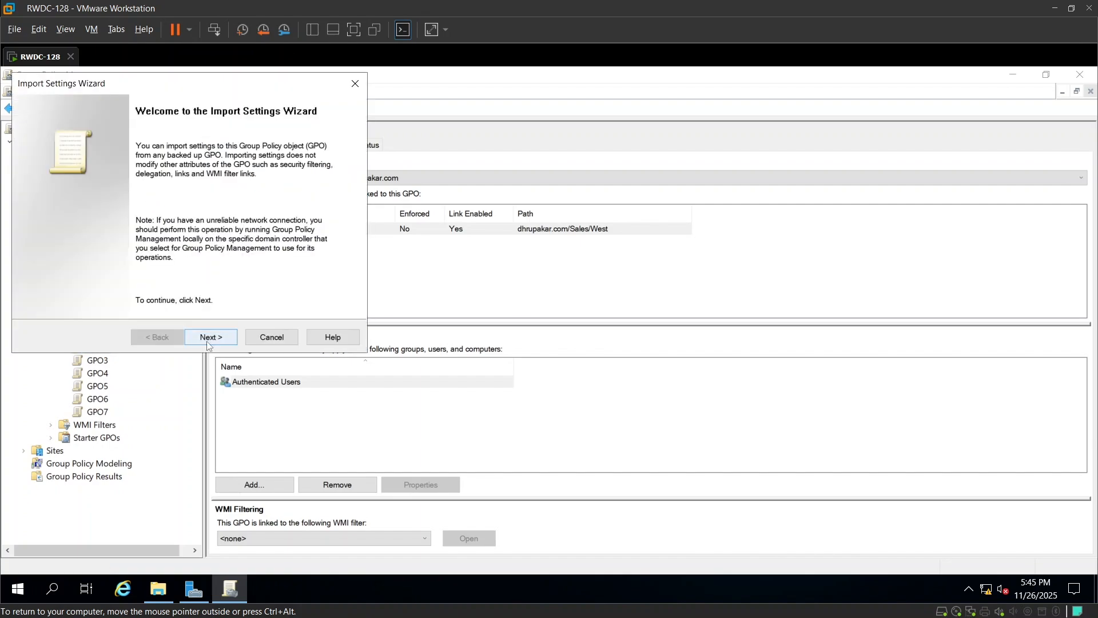
click(209, 337)
click(211, 338)
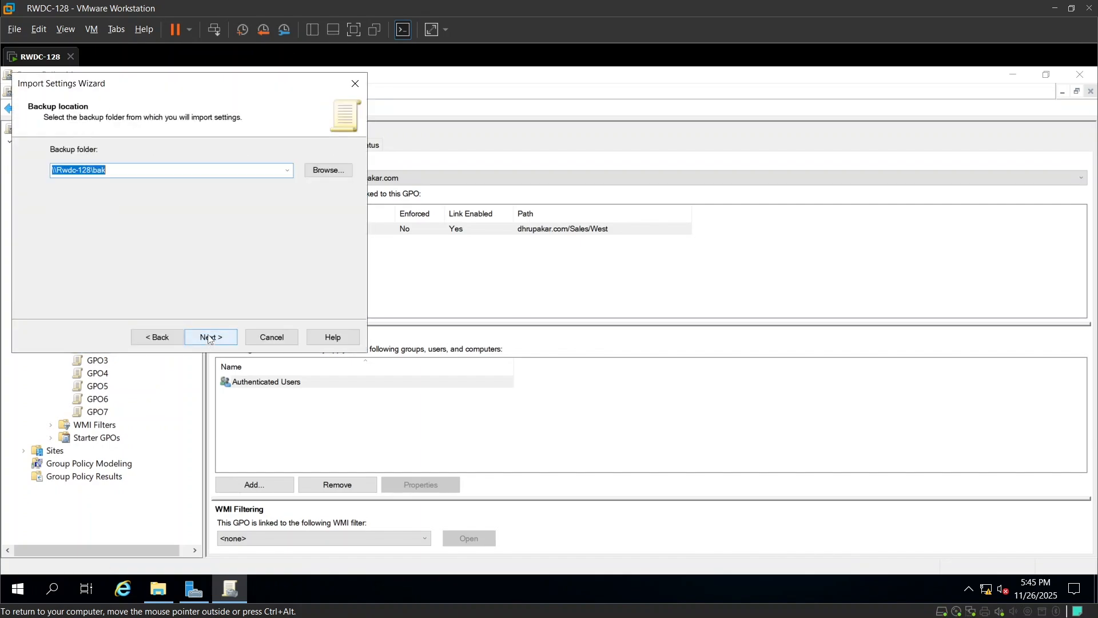
click(210, 338)
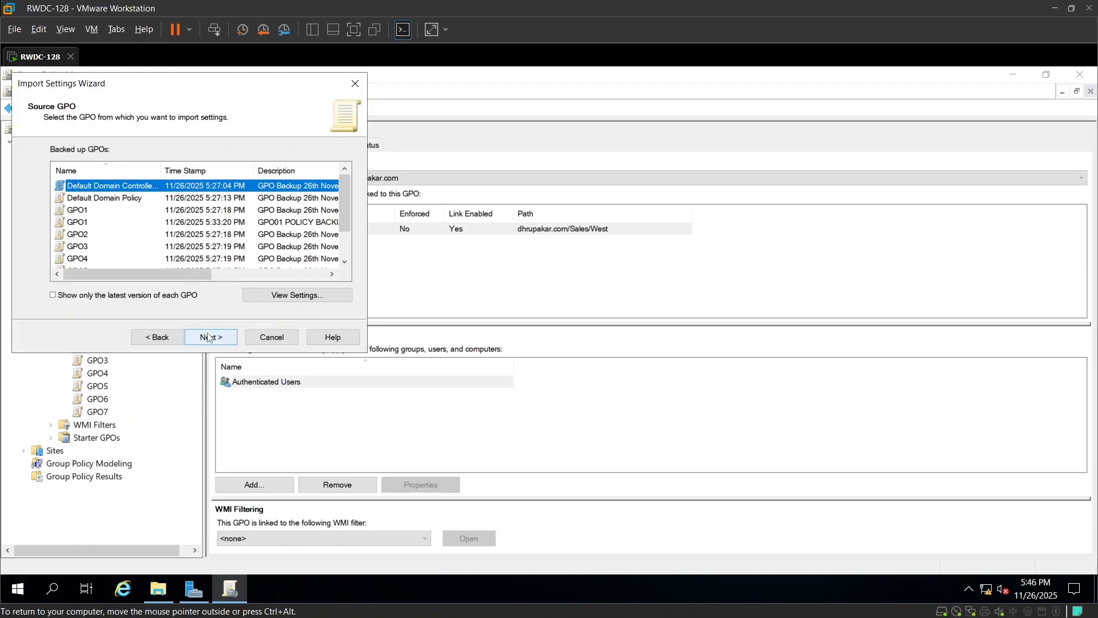
Import settings from the GPO7 backup, copying references identically from the source, and complete the import.
scroll(129, 247, down, 1)
click(75, 260)
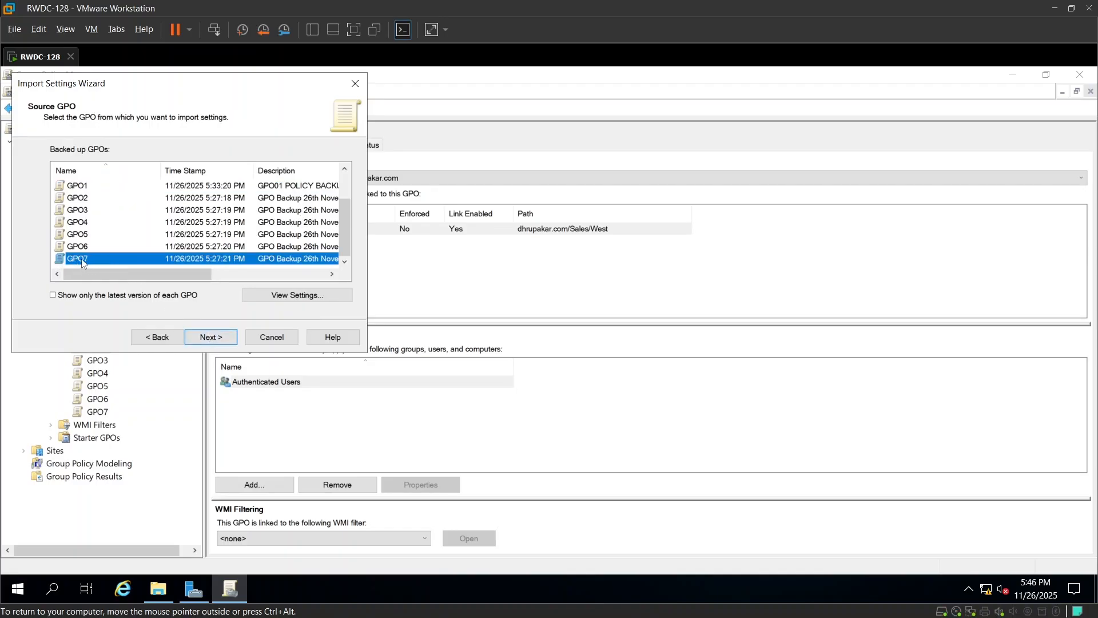
click(212, 337)
click(212, 338)
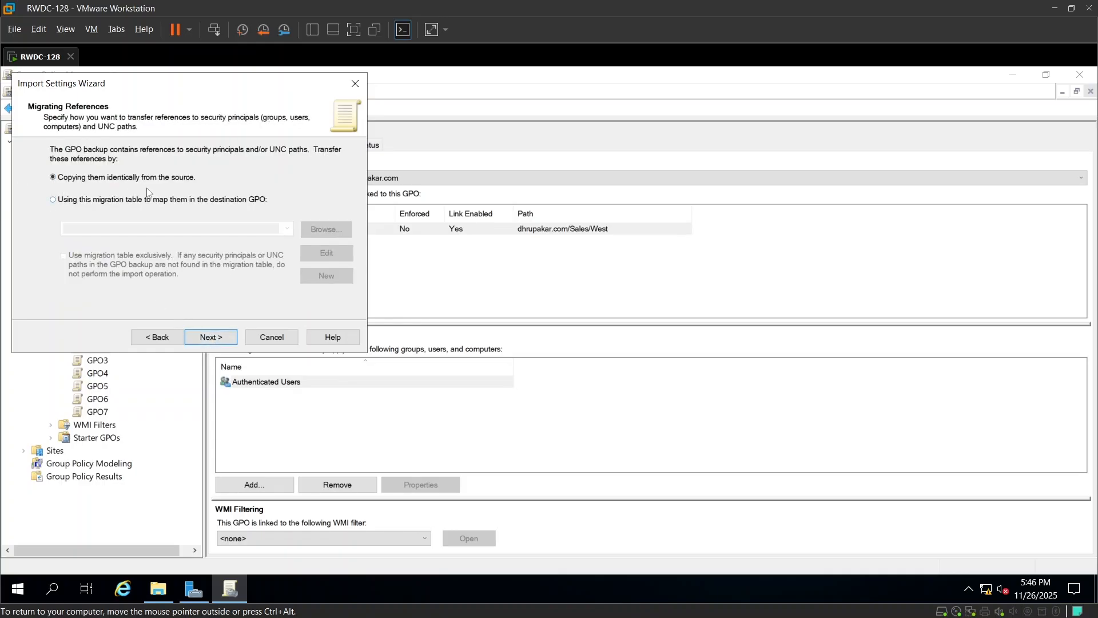
click(219, 337)
click(219, 336)
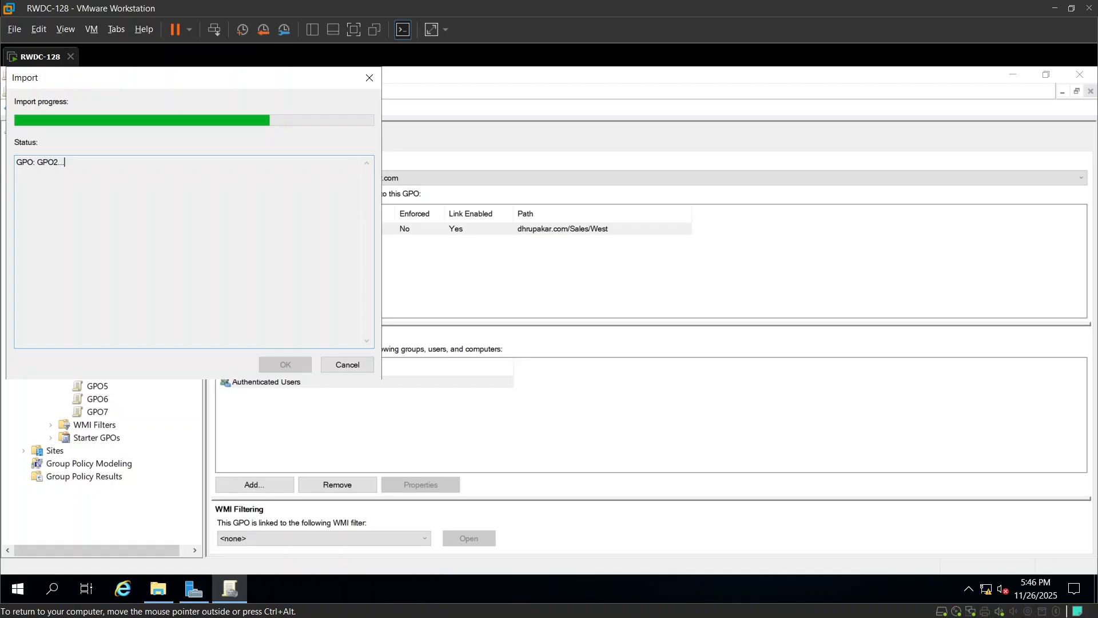
drag(214, 77, 609, 130)
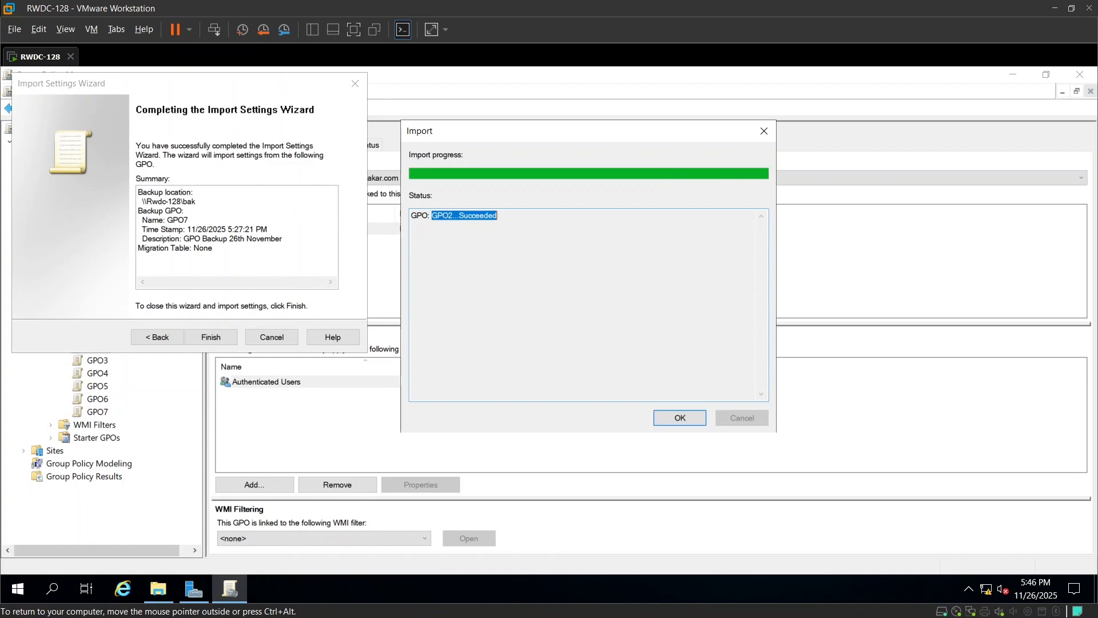
click(688, 421)
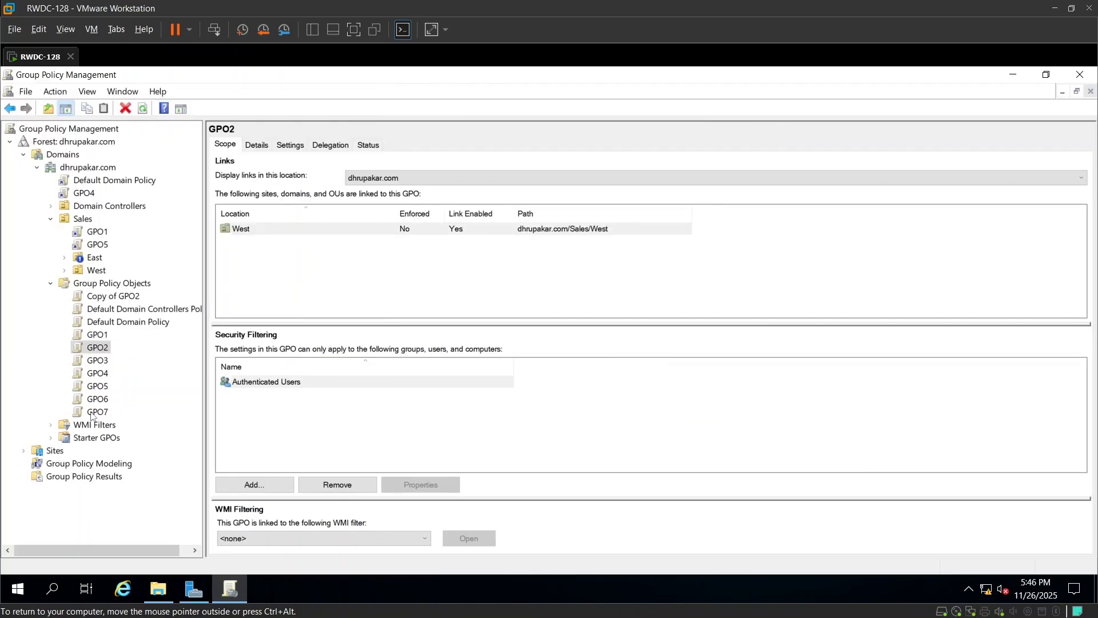
Try to copy GPO2 and paste it into the Group Policy Objects container.
right_click(96, 351)
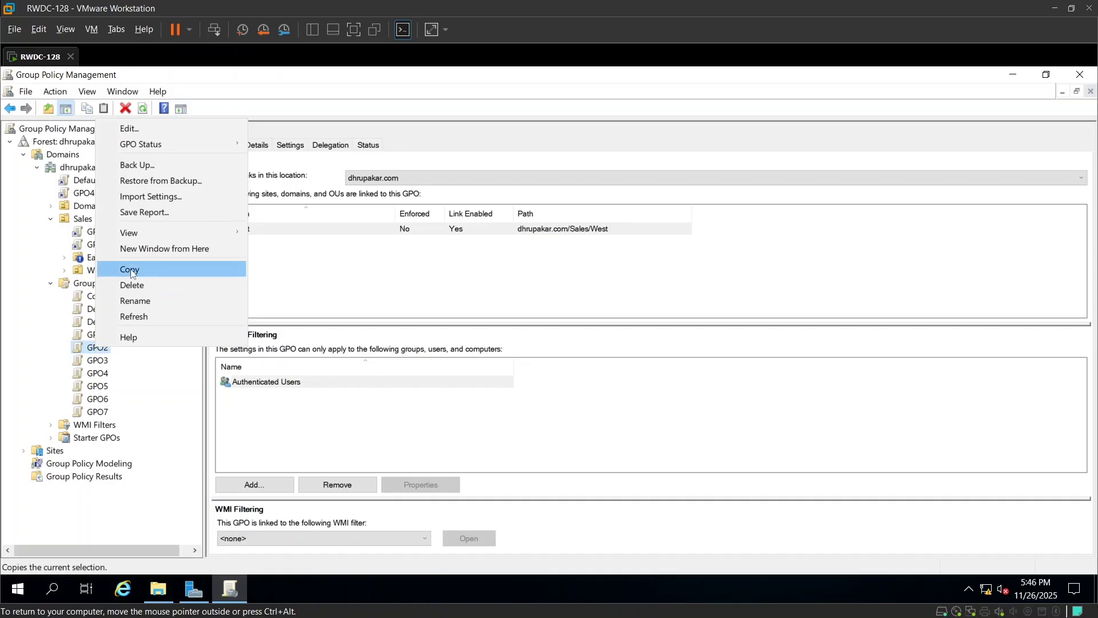
click(97, 399)
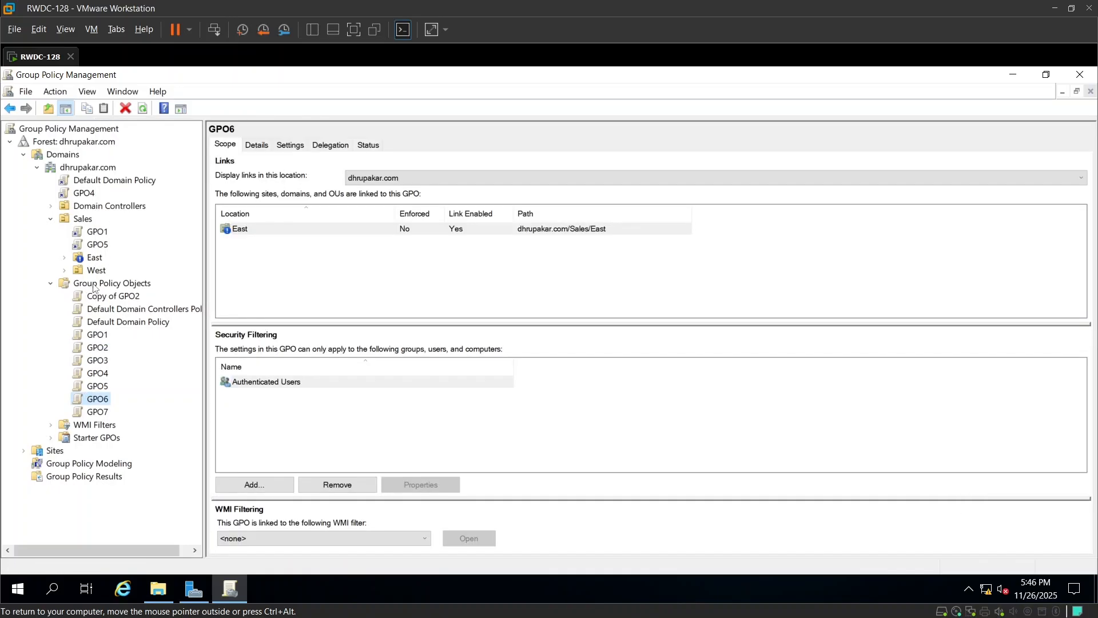
right_click(94, 286)
click(78, 286)
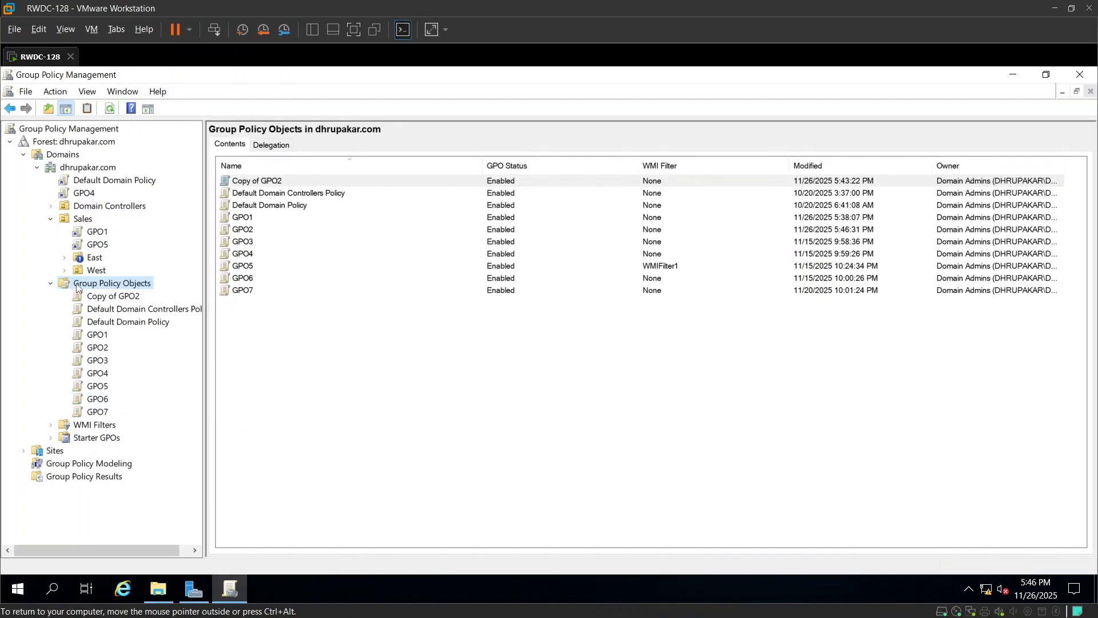
right_click(79, 287)
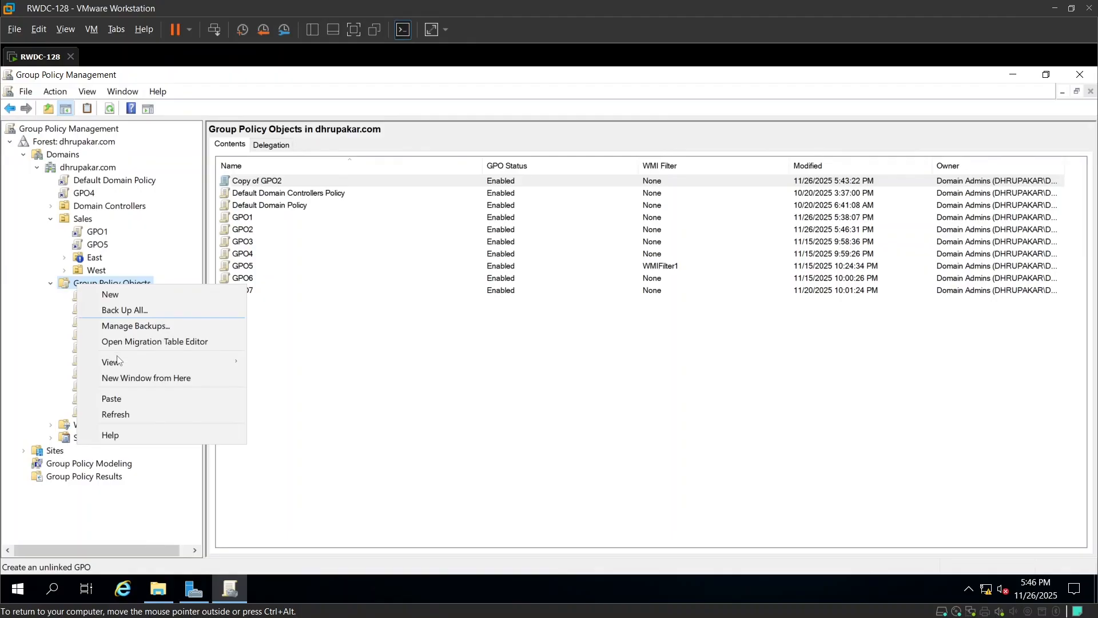
click(69, 433)
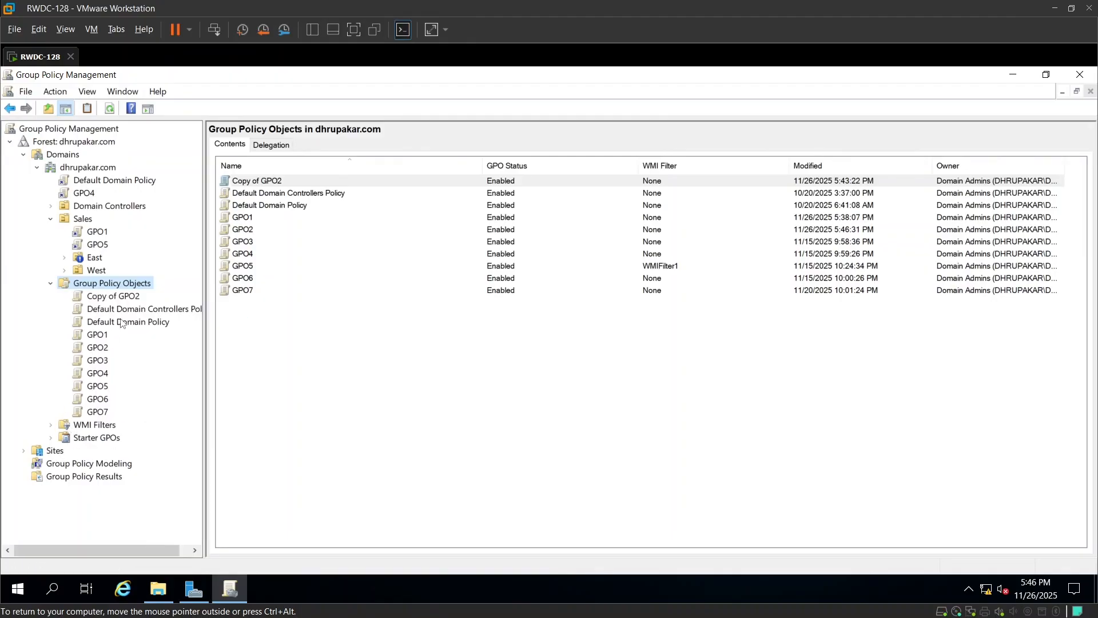
Rename the Copy of GPO2 object as GPO8.
click(127, 299)
right_click(127, 299)
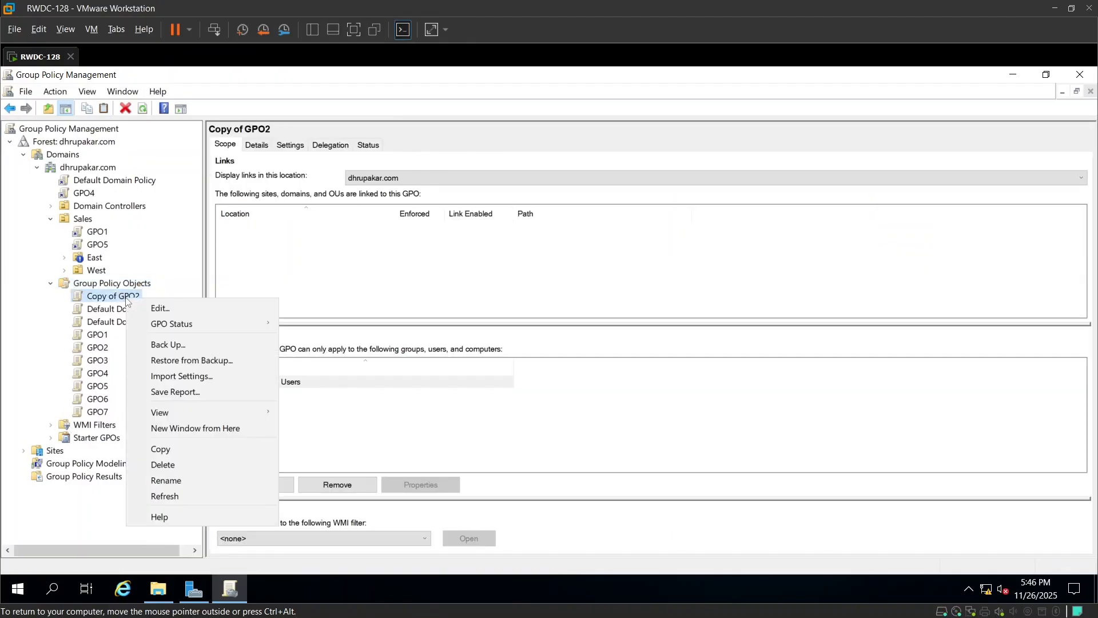
click(168, 482)
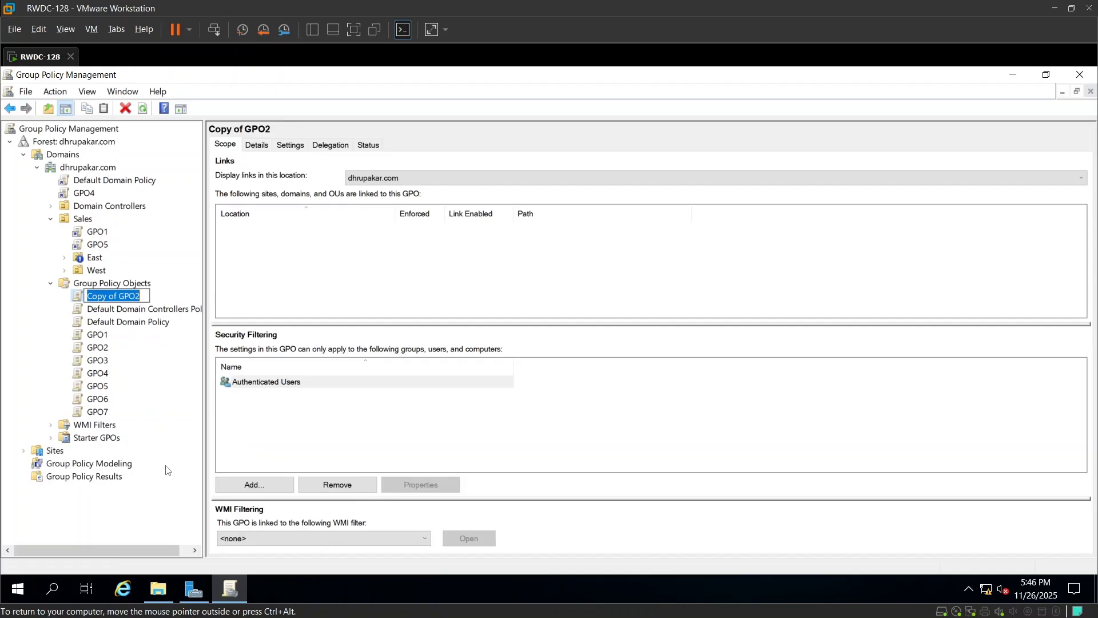
text(GPO)
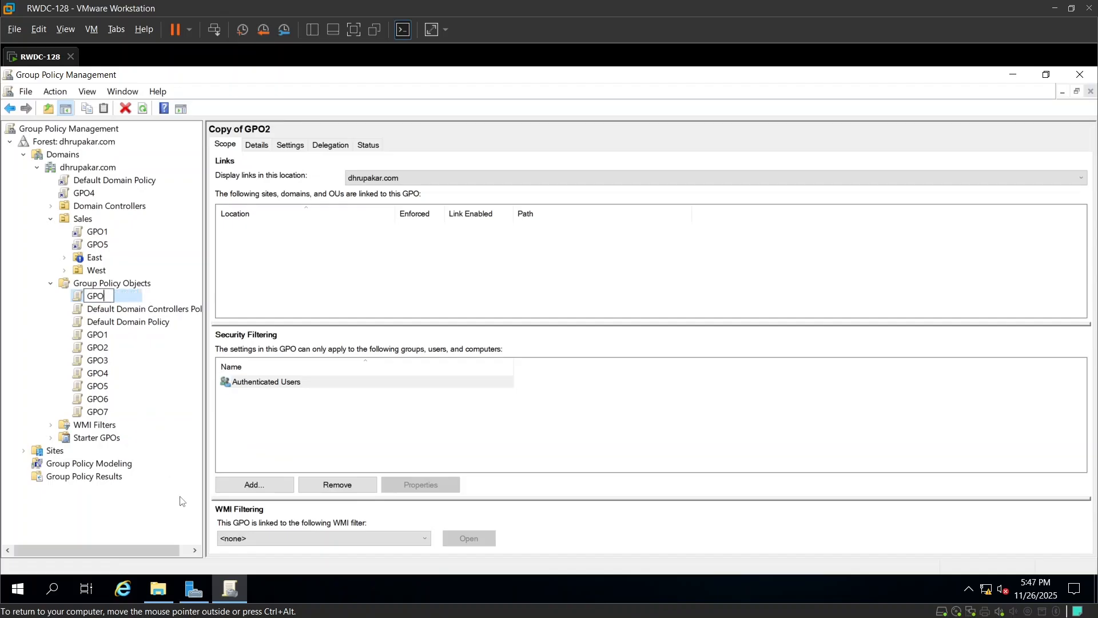
text(8)
key(Return)
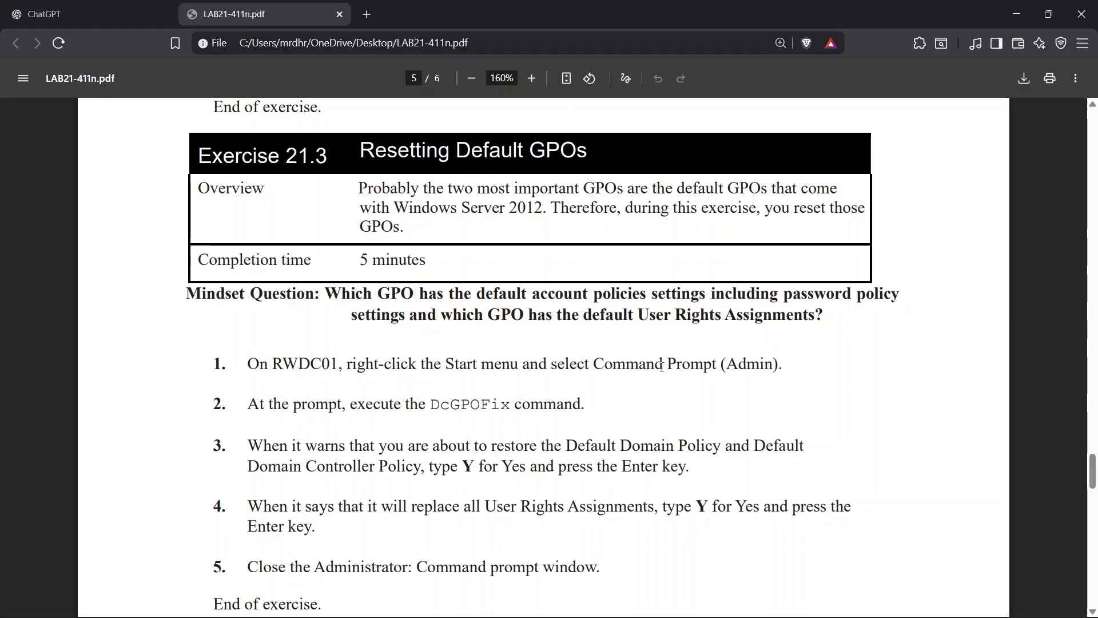
Read the Exercise 21.3 instructions on resetting the default GPOs.
double_click(750, 365)
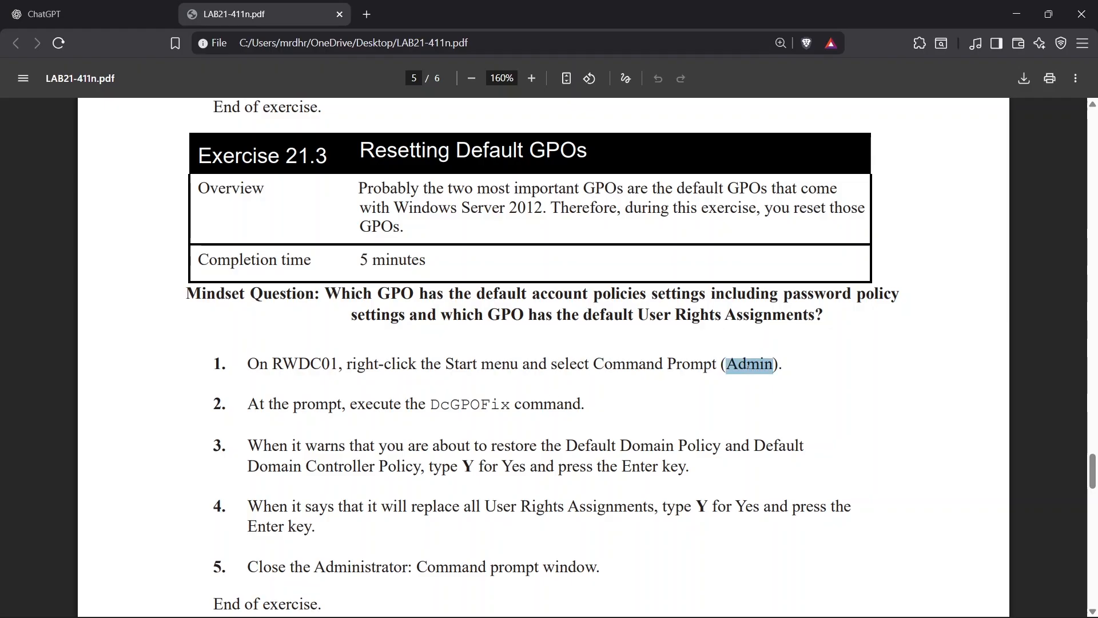
click(735, 372)
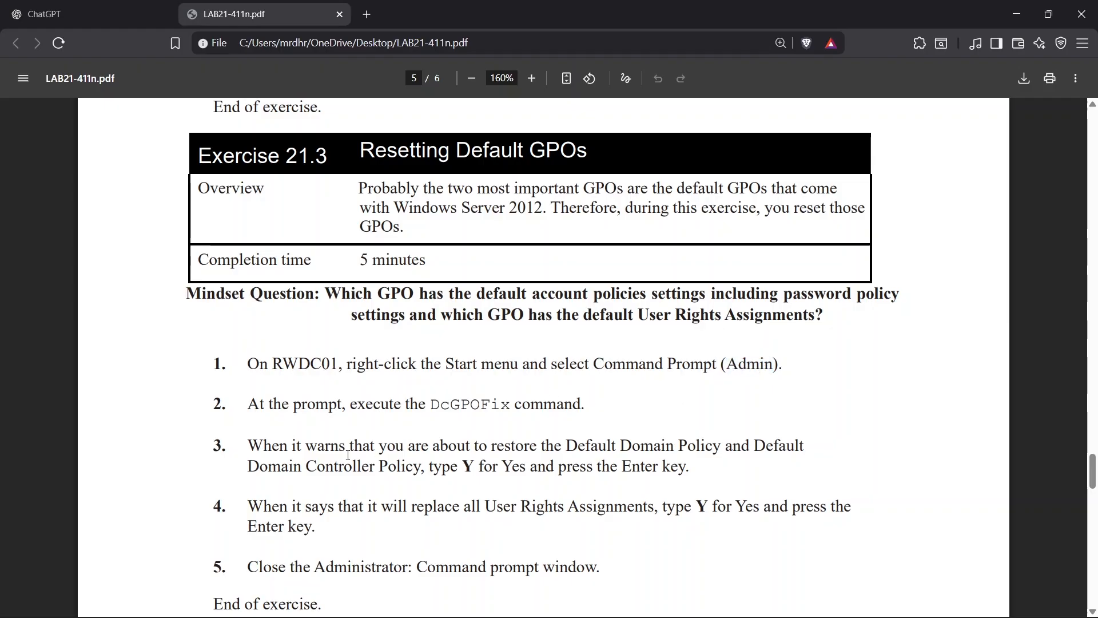
double_click(441, 406)
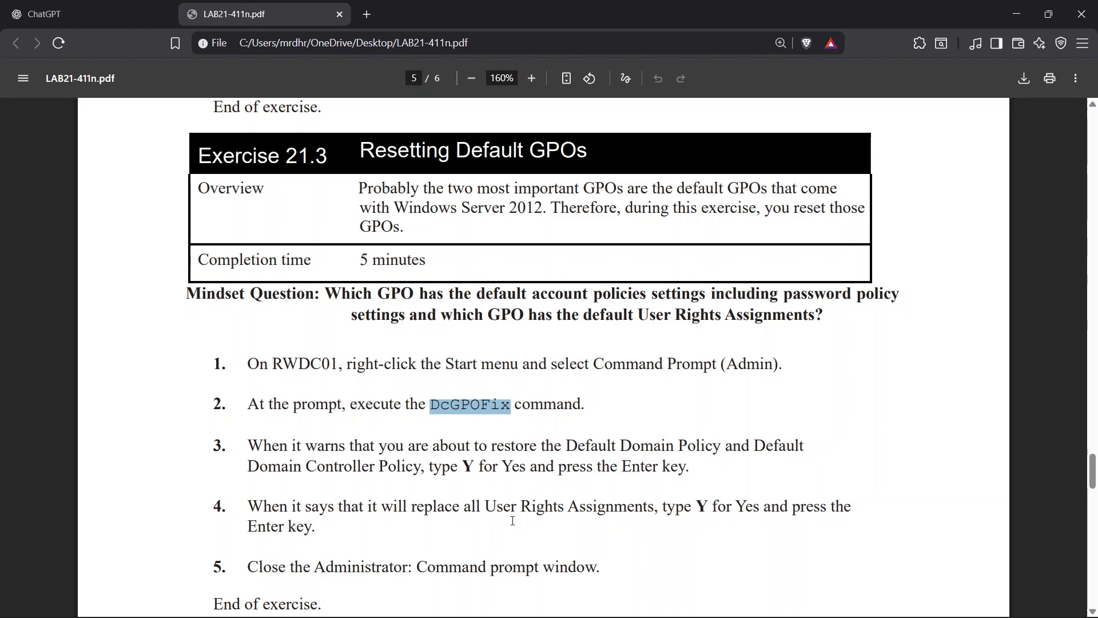
Review the DcGPOFix command output in the Administrator Command Prompt for the default GPO restore.
scroll(495, 466, down, 1)
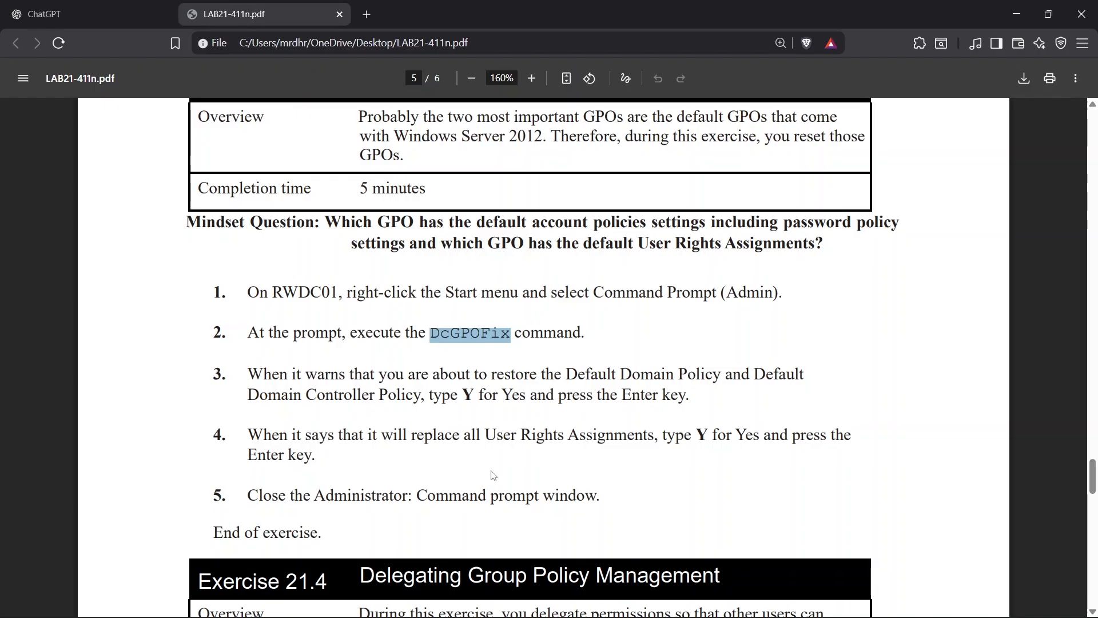
key(alt+Tab)
key(alt+Tab)
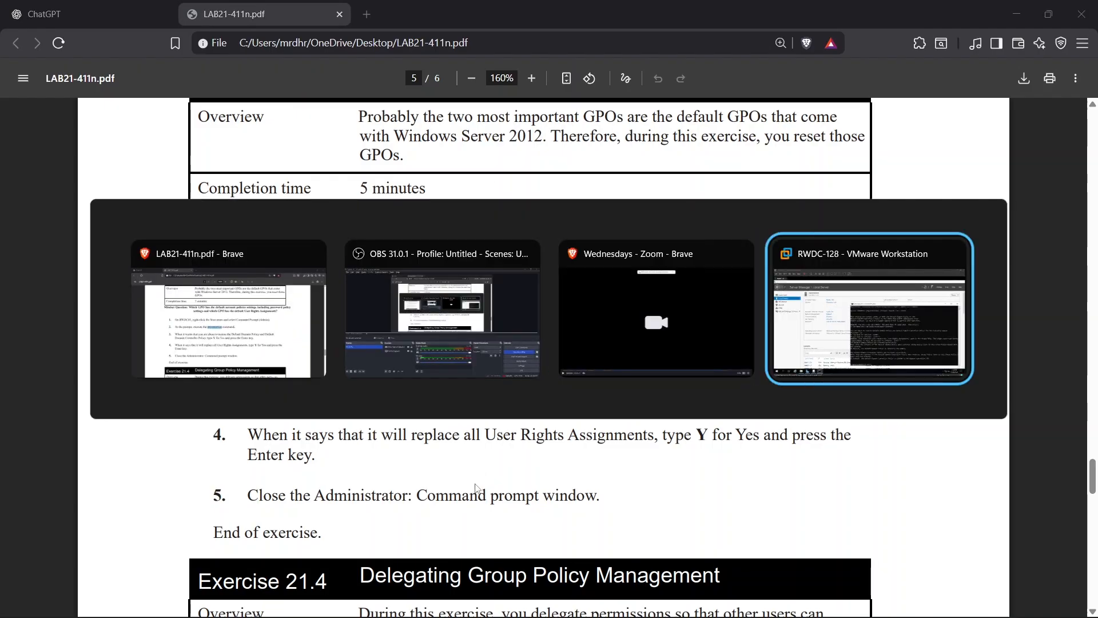
key(alt+Tab)
scroll(549, 370, up, 3)
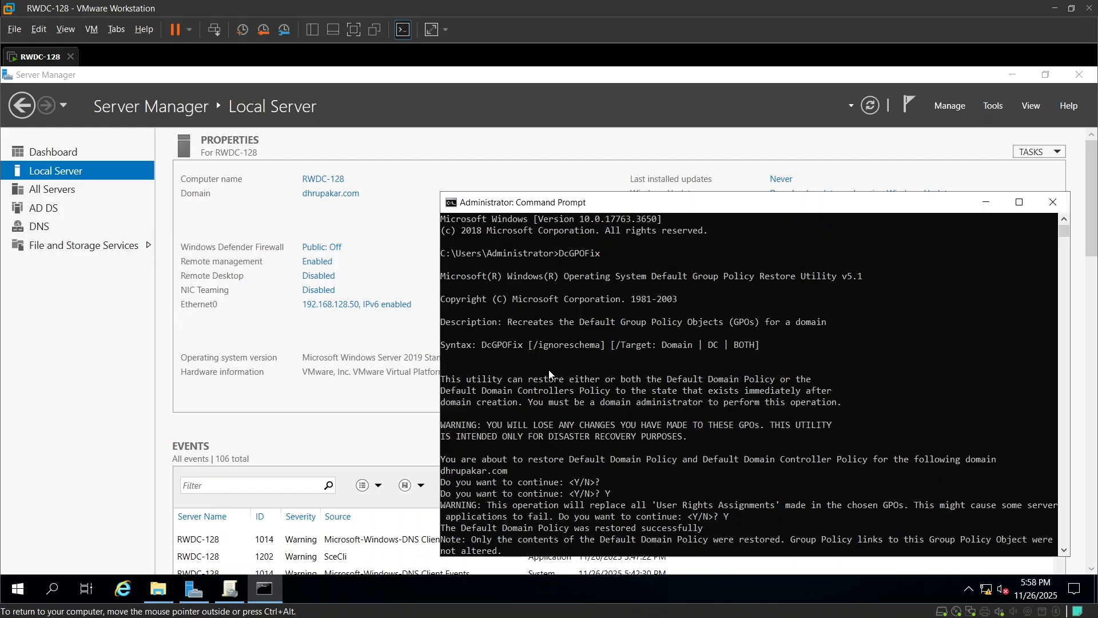
drag(562, 255, 601, 256)
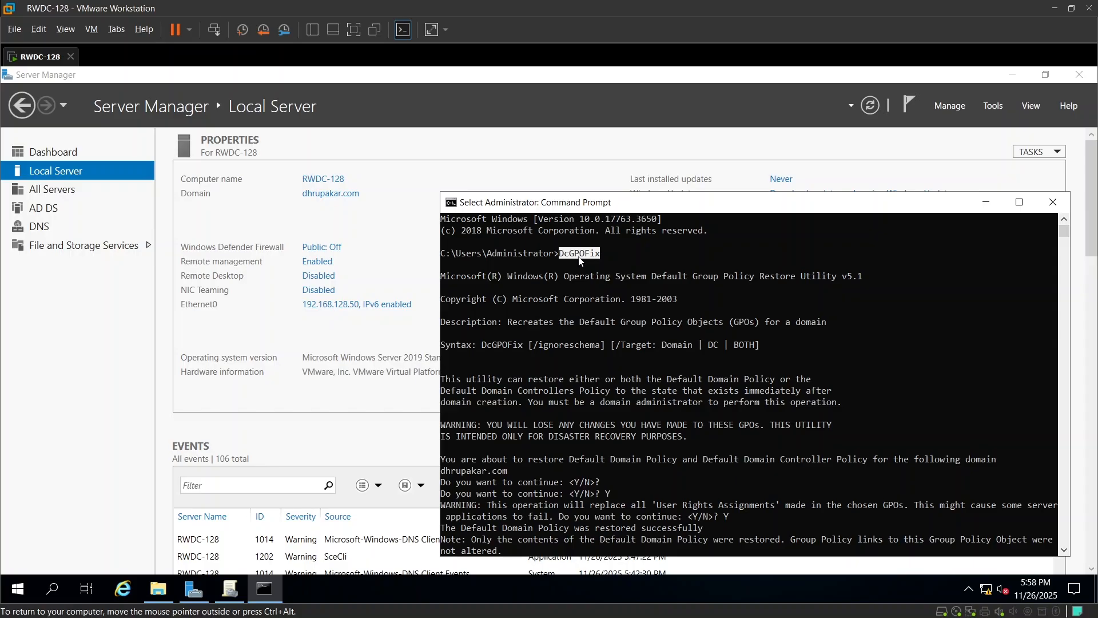
scroll(586, 284, down, 3)
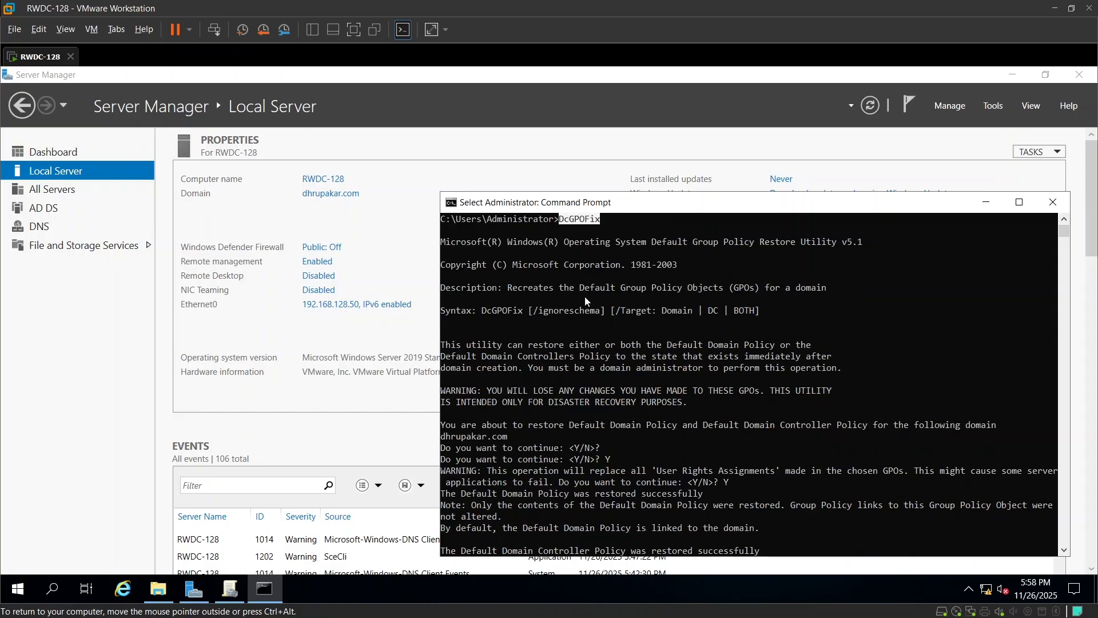
drag(610, 389, 439, 391)
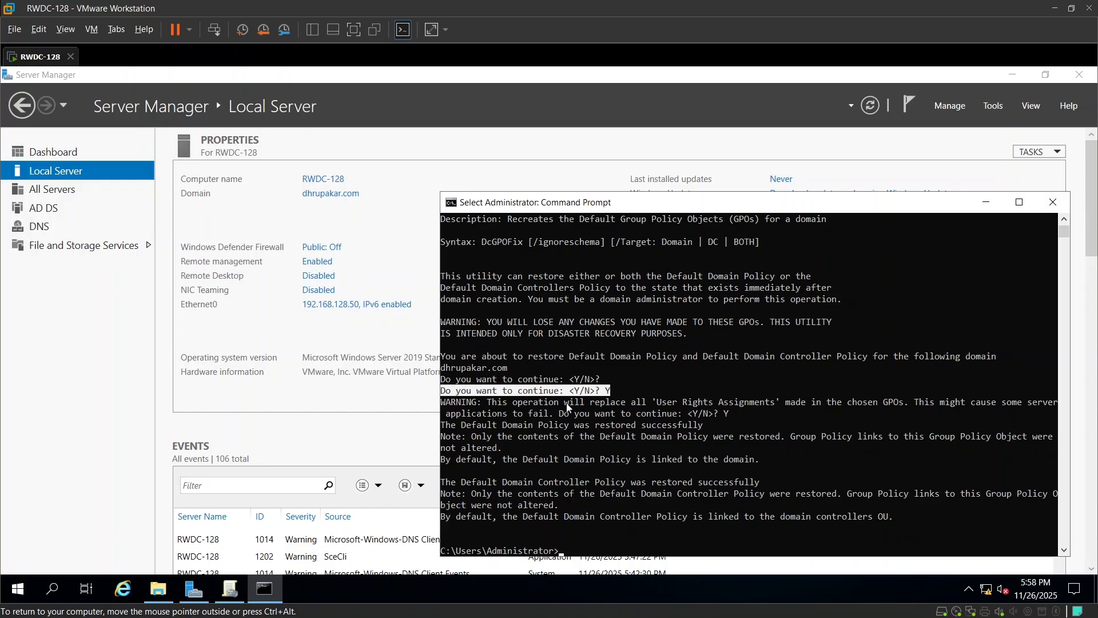
scroll(560, 475, down, 2)
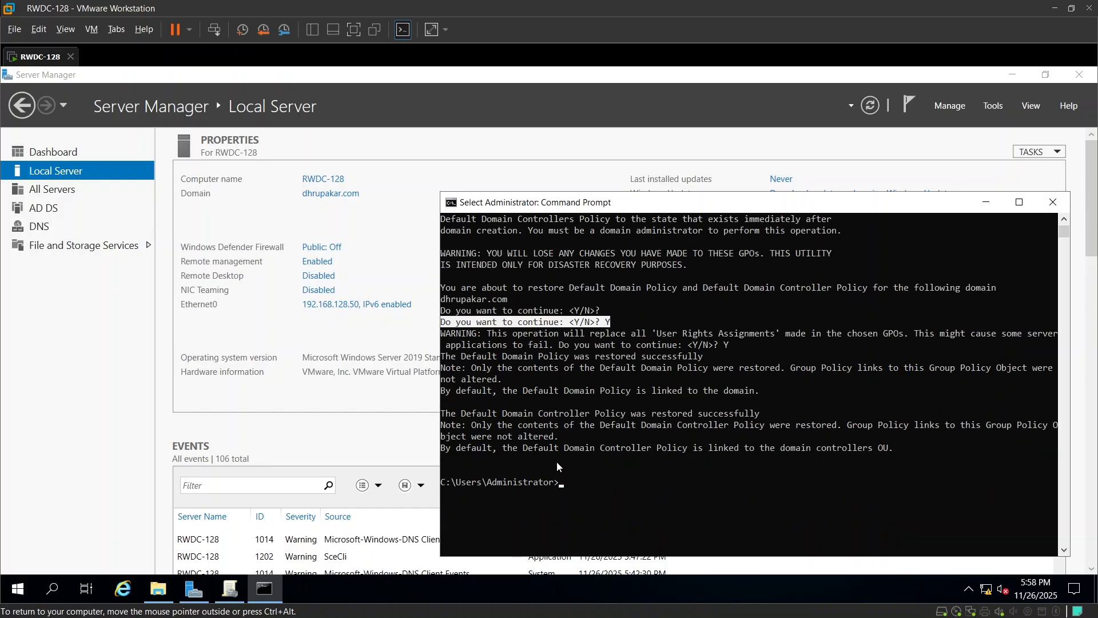
drag(947, 448, 453, 448)
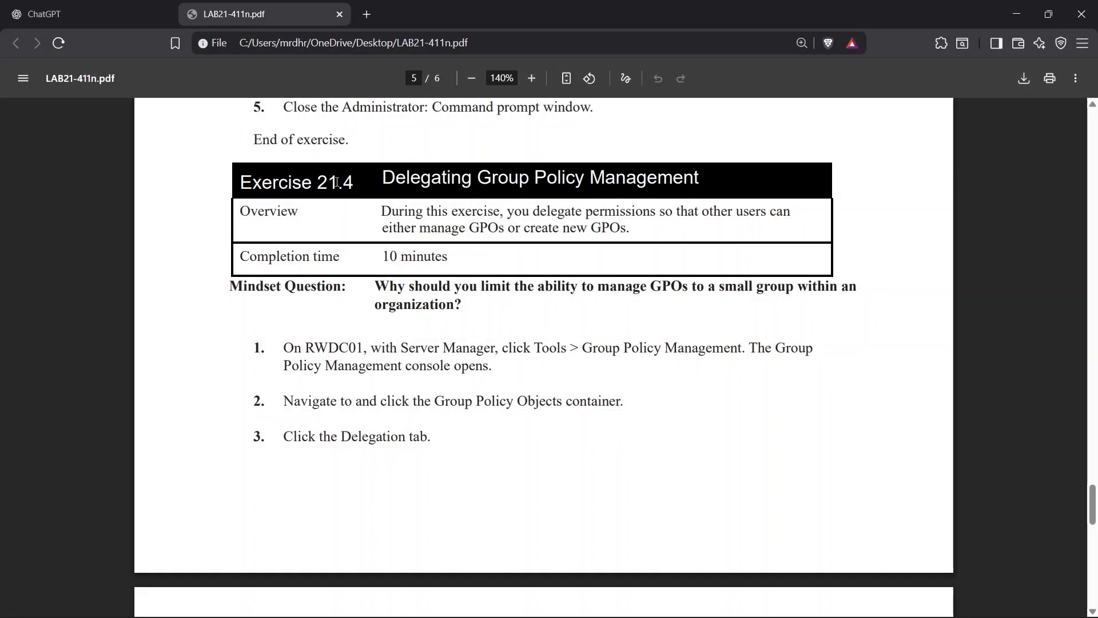
Read the Exercise 21.4 instructions on delegating Group Policy management.
drag(382, 181, 708, 173)
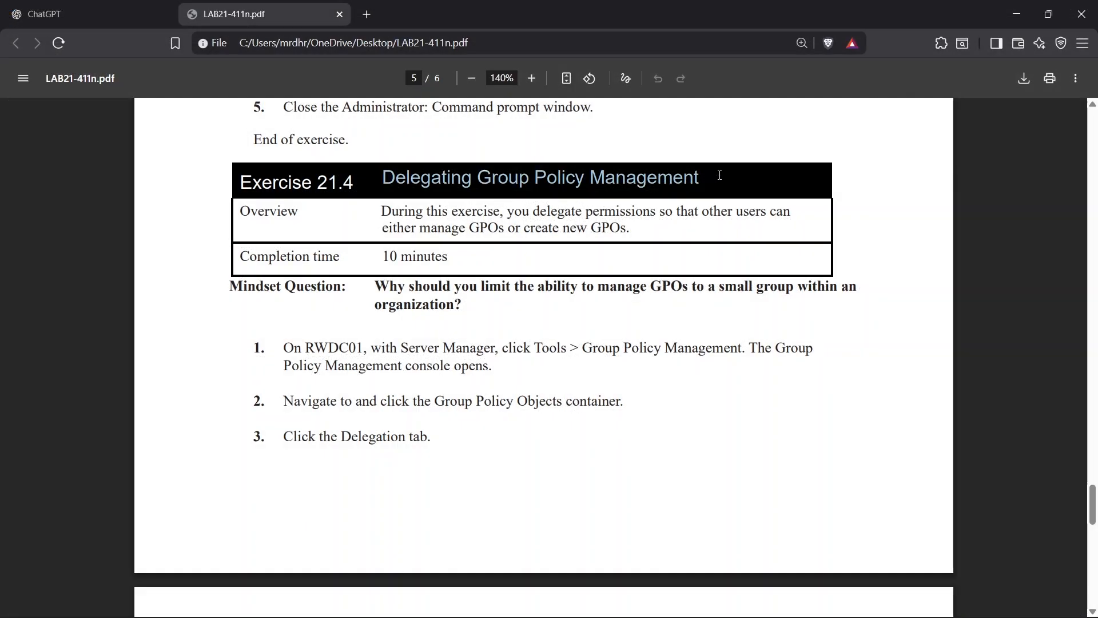
click(631, 279)
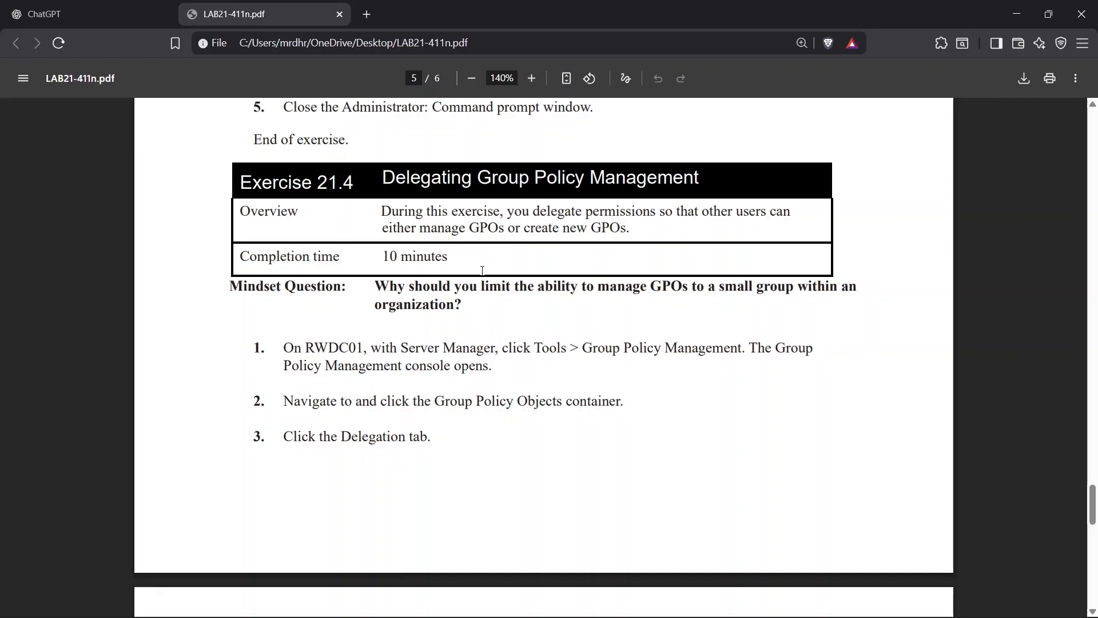
key(alt+Tab)
key(alt+Tab)
key(alt+Tab)
scroll(512, 354, down, 1)
scroll(512, 355, down, 5)
drag(420, 351, 485, 352)
scroll(483, 351, up, 1)
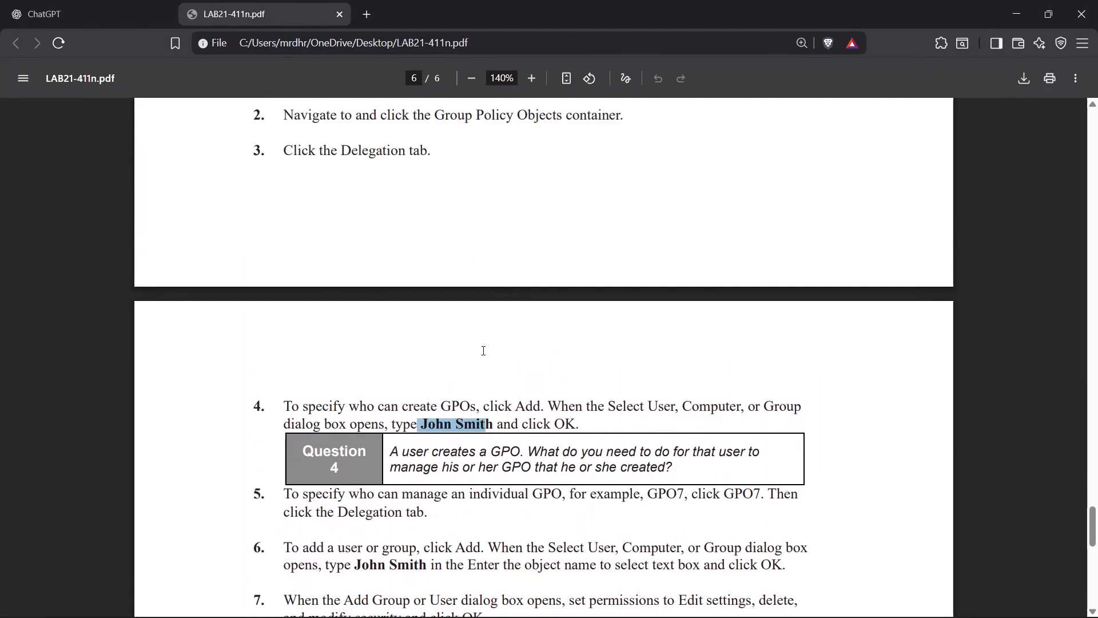
key(alt+Tab)
key(Tab)
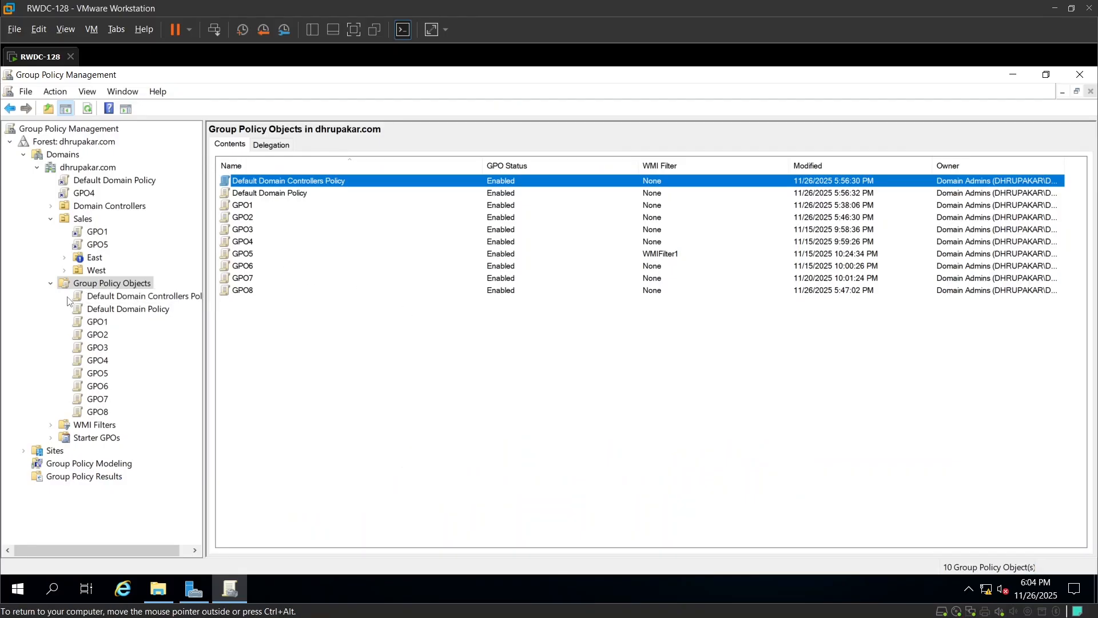
Reopen Group Policy Management and check who can create GPOs on the Group Policy Objects container's Delegation tab.
click(1080, 75)
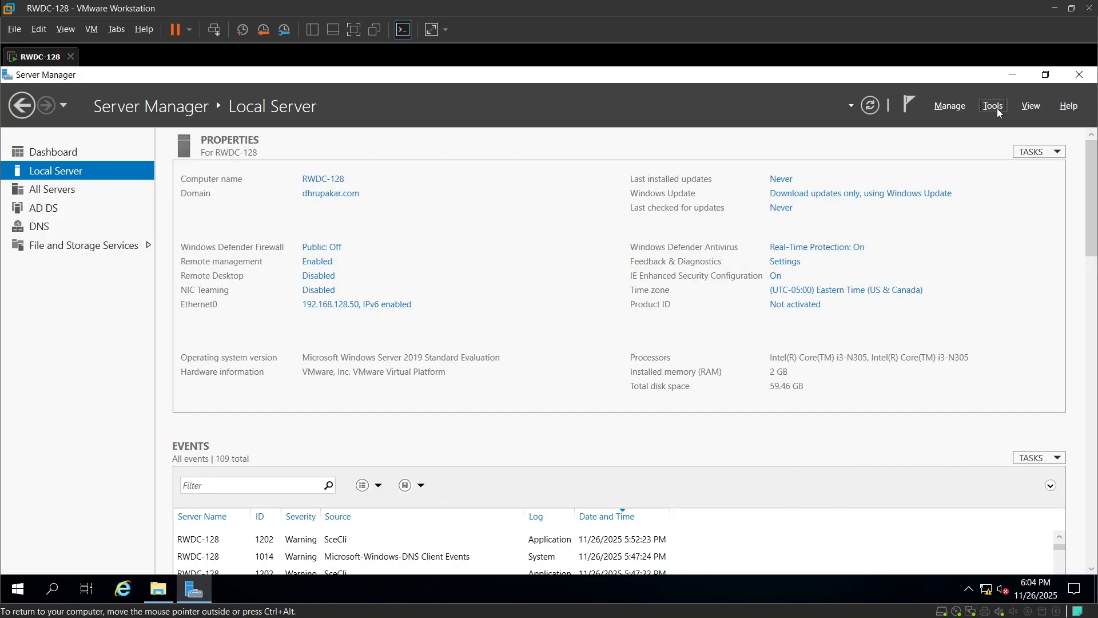
click(995, 105)
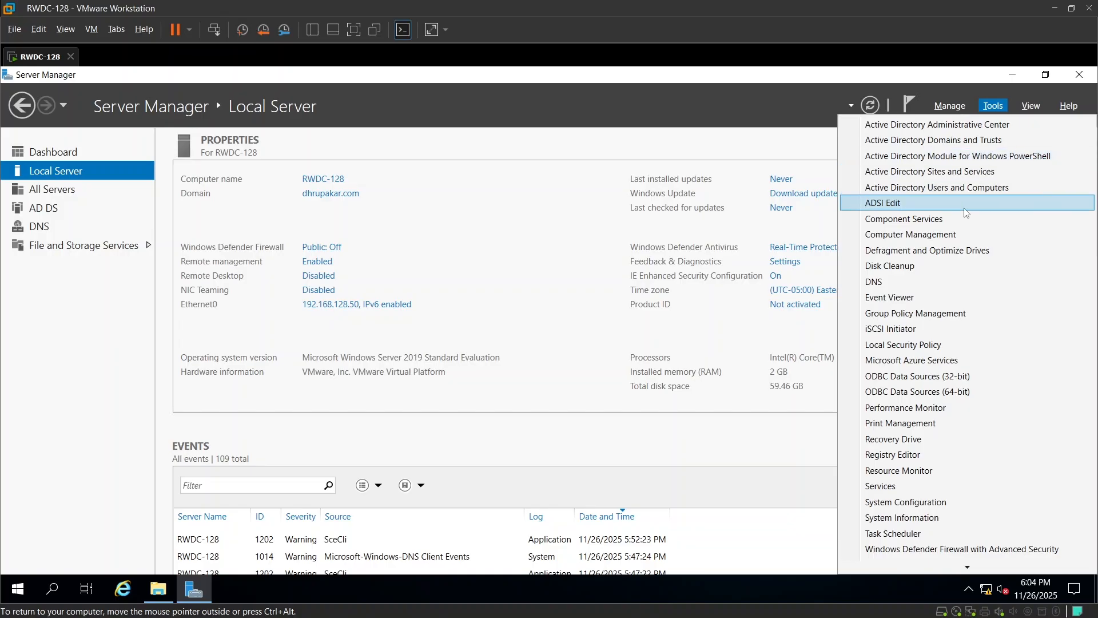
click(949, 312)
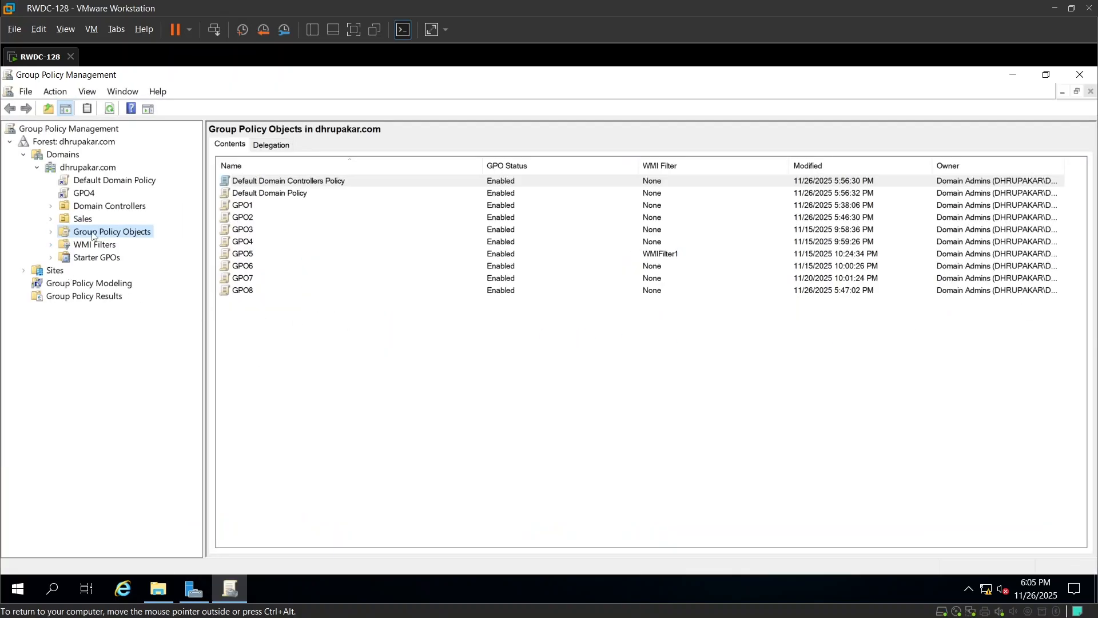
click(50, 232)
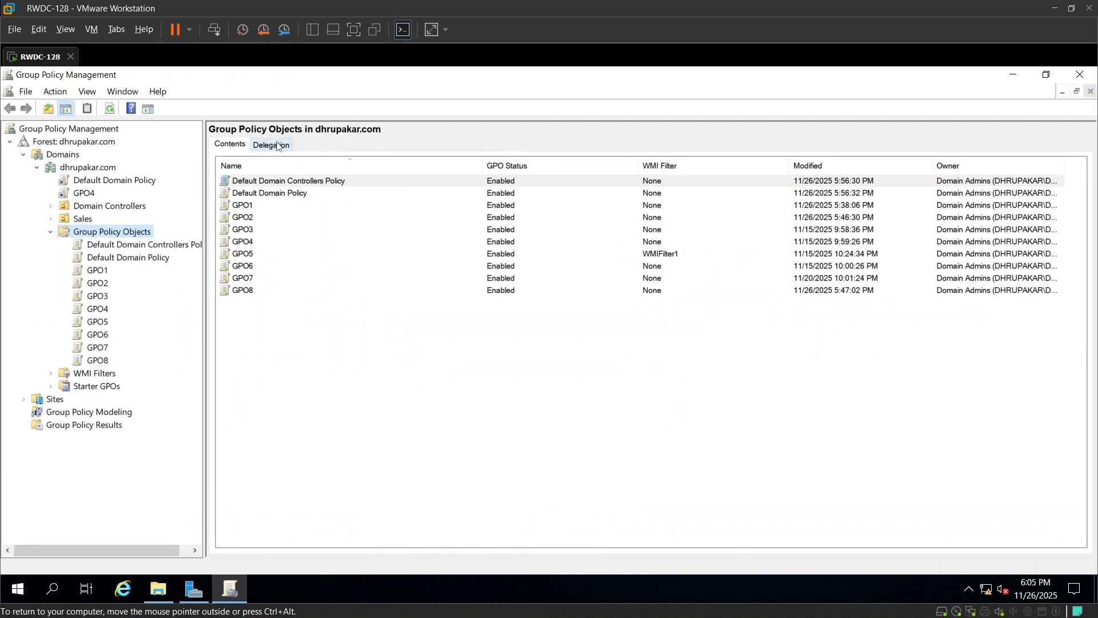
click(278, 146)
click(263, 244)
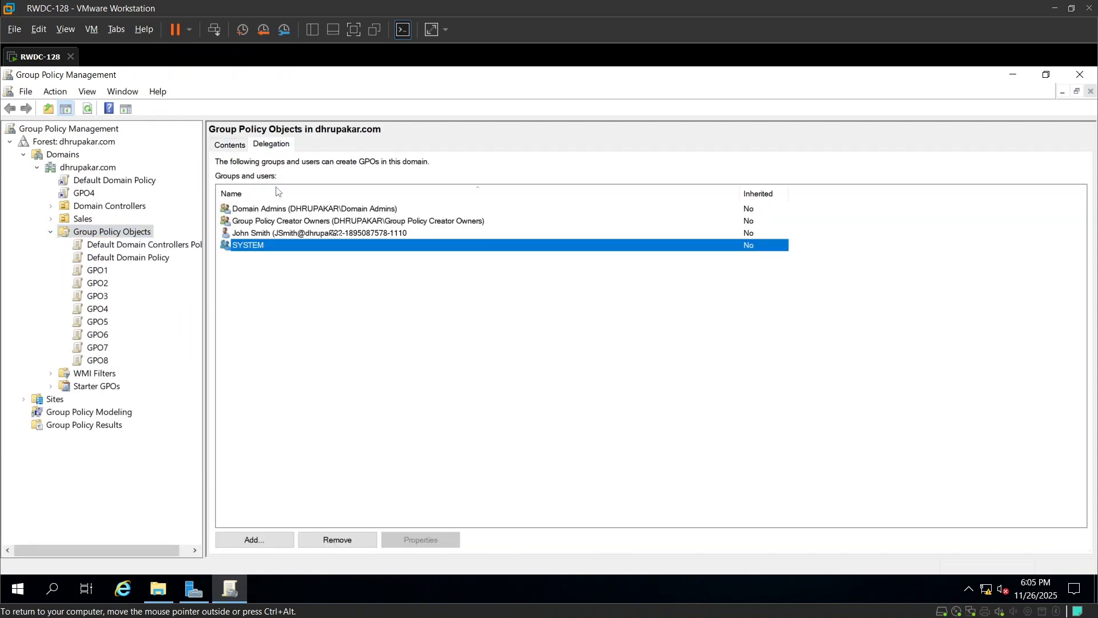
click(251, 234)
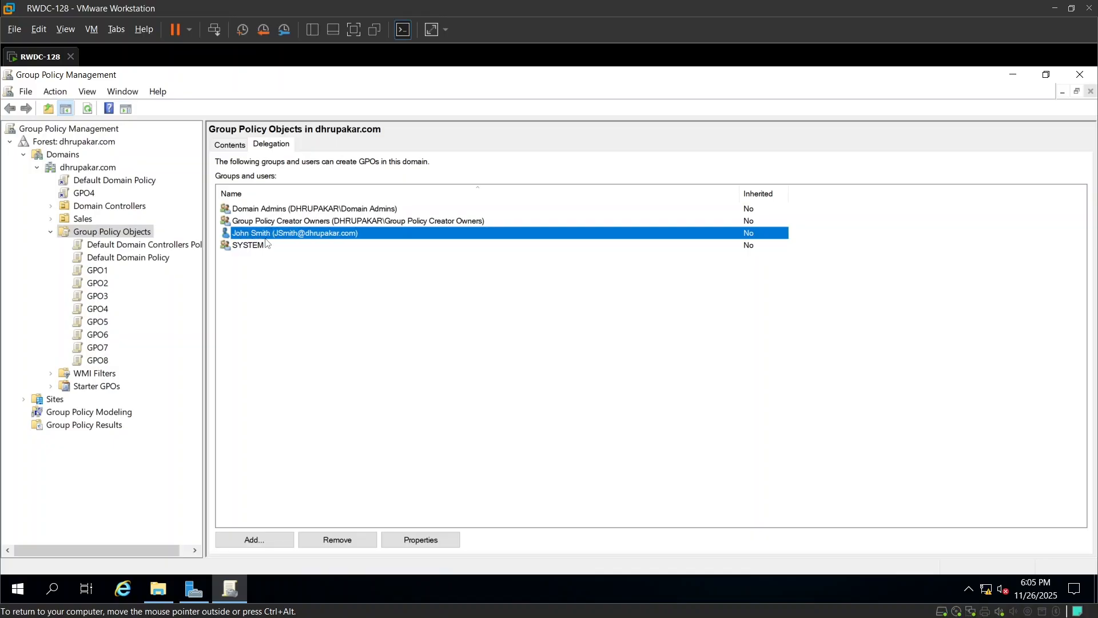
Add the lab user account to GPO7's delegation list with Read permission.
click(98, 347)
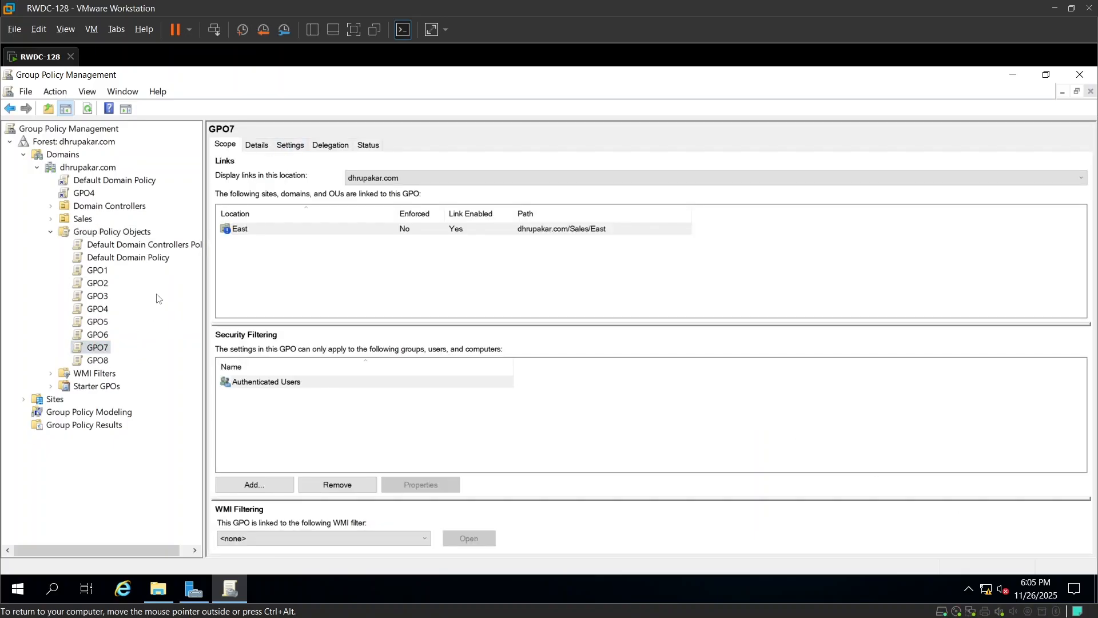
click(336, 146)
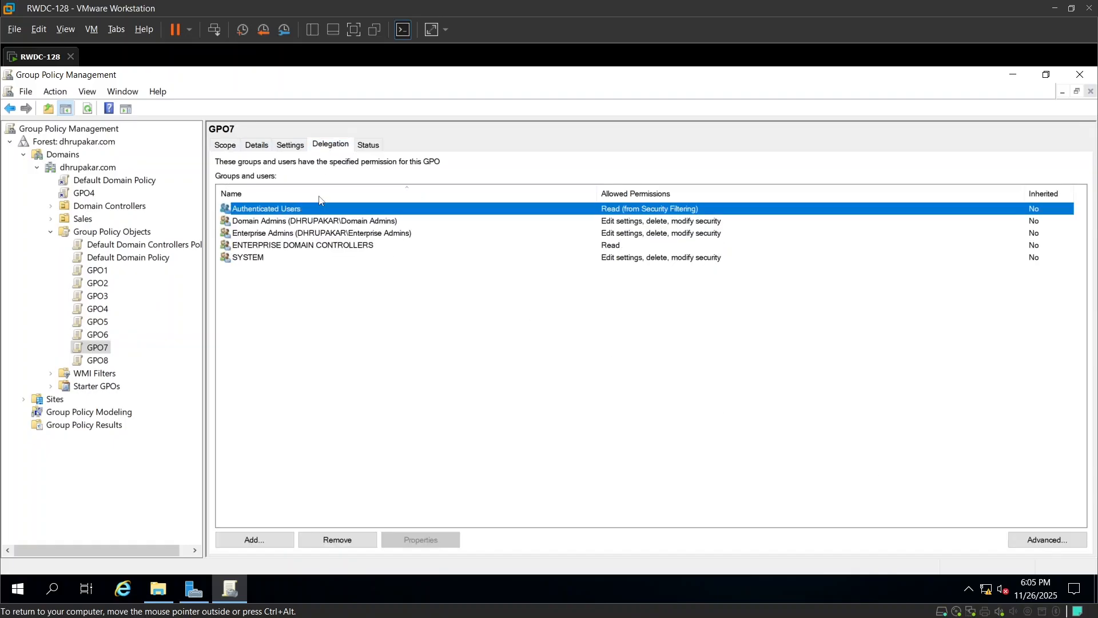
click(281, 542)
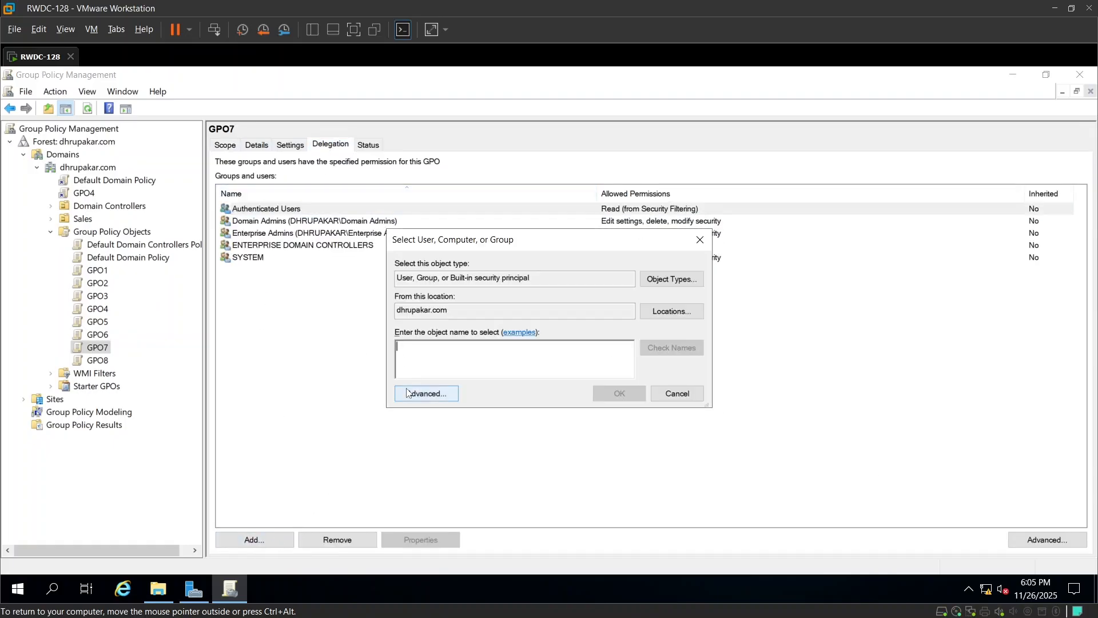
text(Joh)
key(ctrl+k)
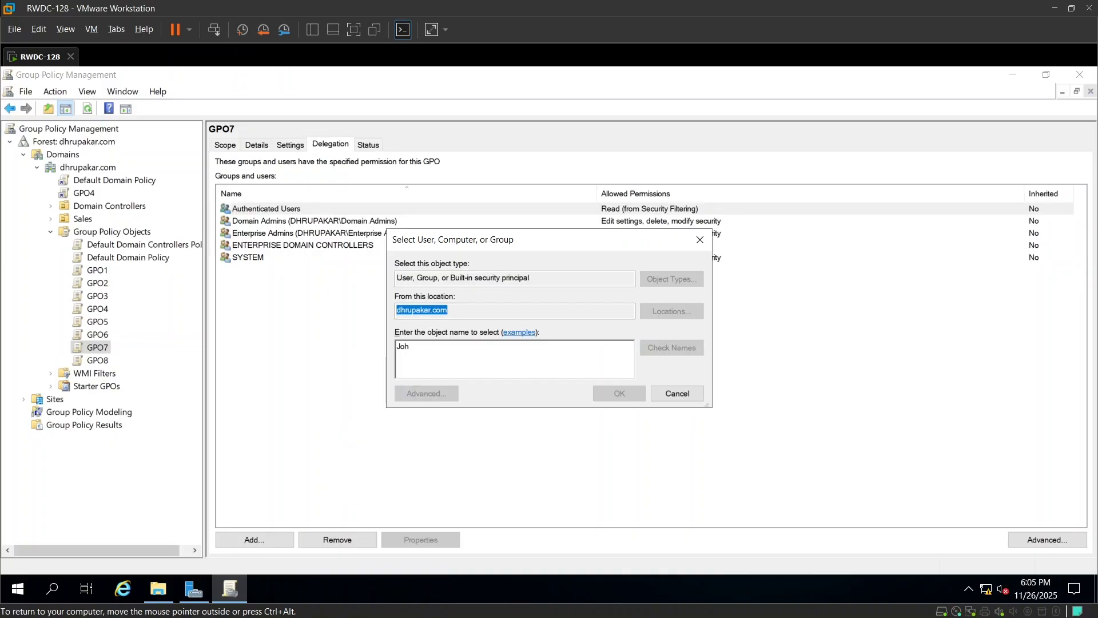
click(618, 401)
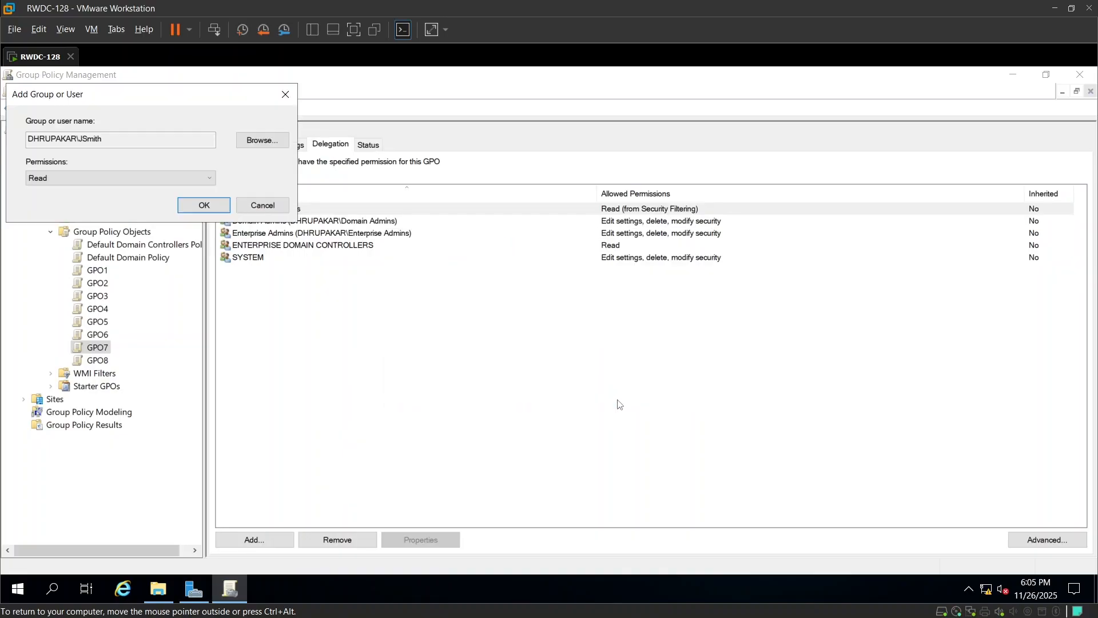
drag(147, 98, 457, 183)
click(460, 258)
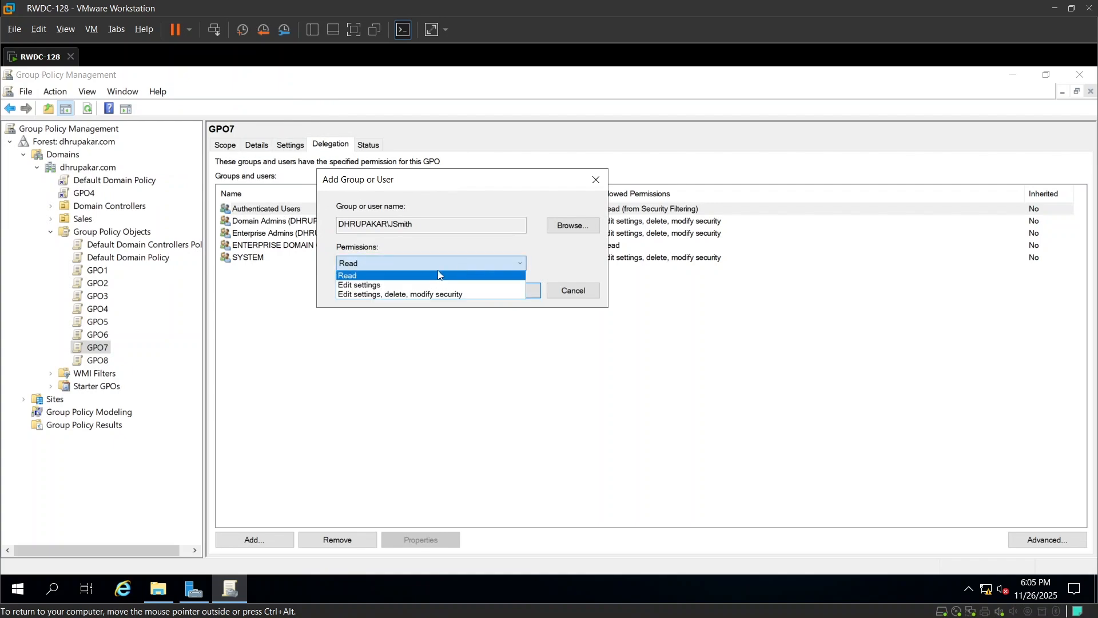
click(388, 286)
click(389, 264)
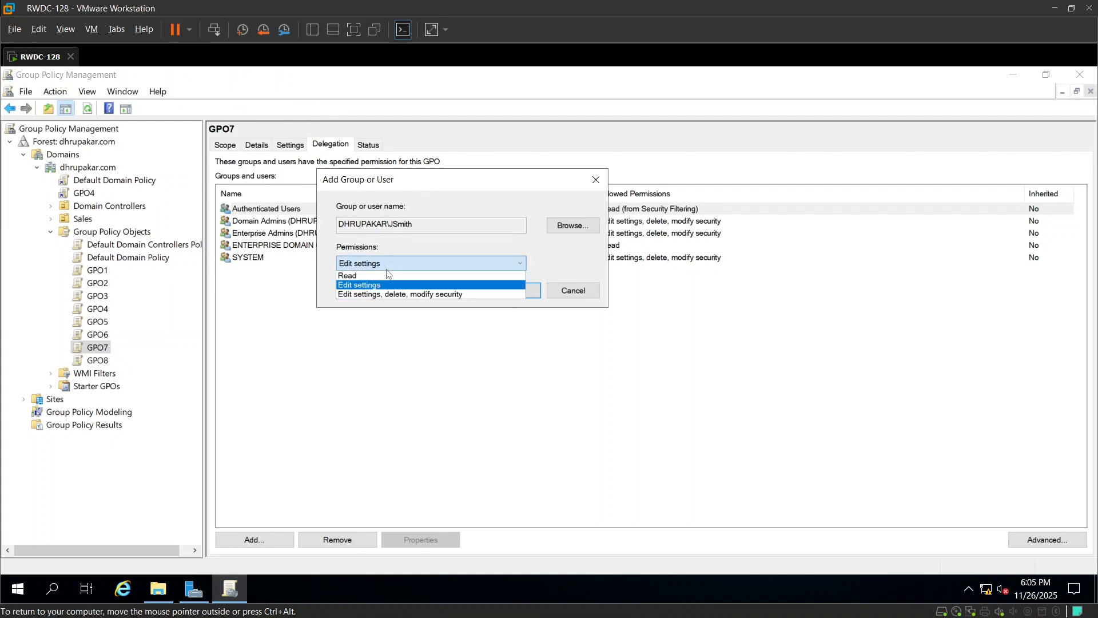
click(390, 295)
click(383, 264)
click(373, 277)
click(513, 290)
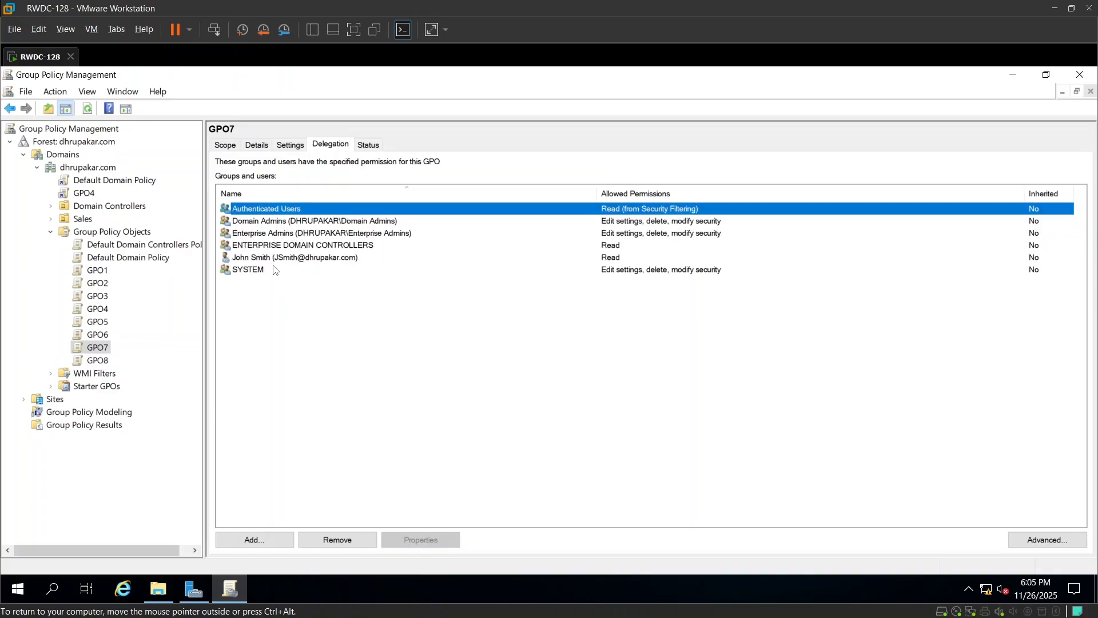
Select the added user's entry in GPO7's delegation list.
click(298, 263)
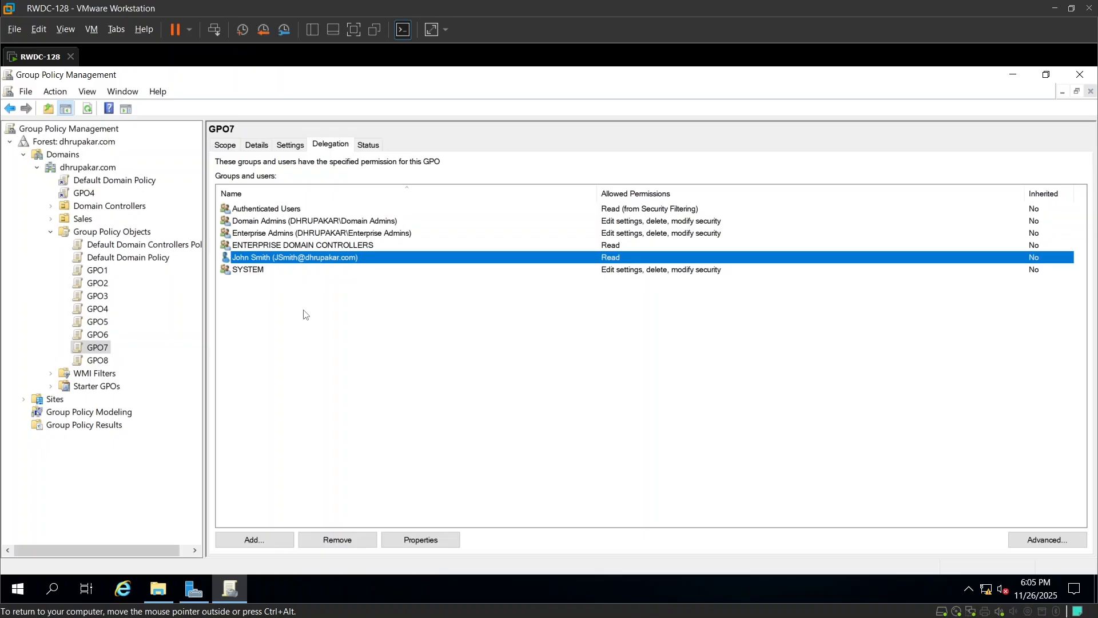
key(alt+Tab)
key(alt+Tab)
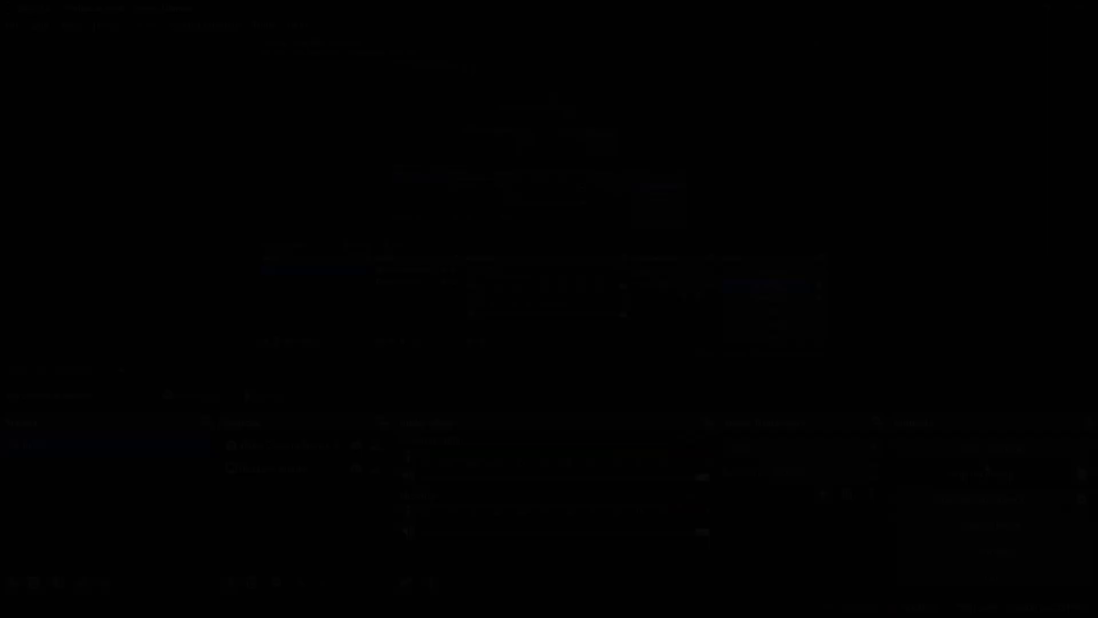